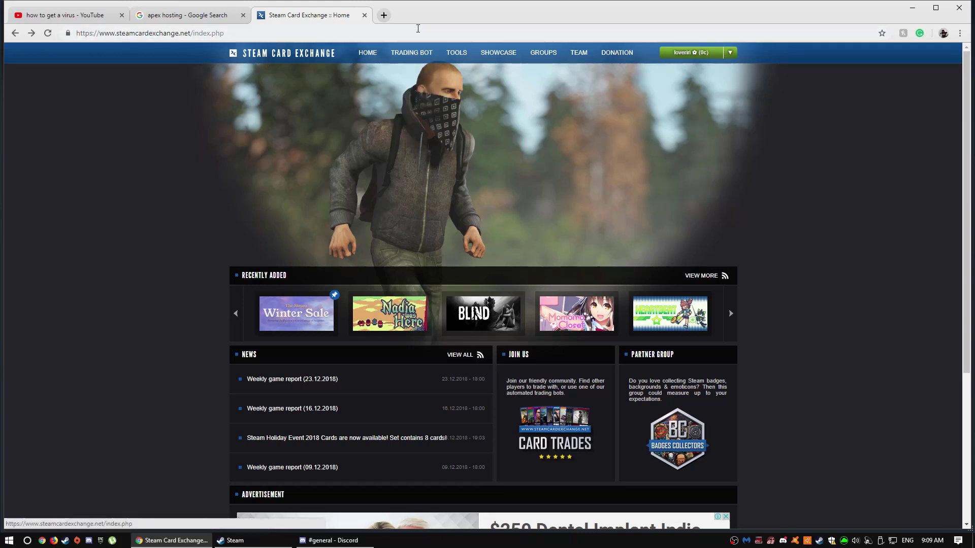
# Step: Open Badge Pricelist from the Tools menu of Steam Card Exchange
pyautogui.moveTo(456, 54)
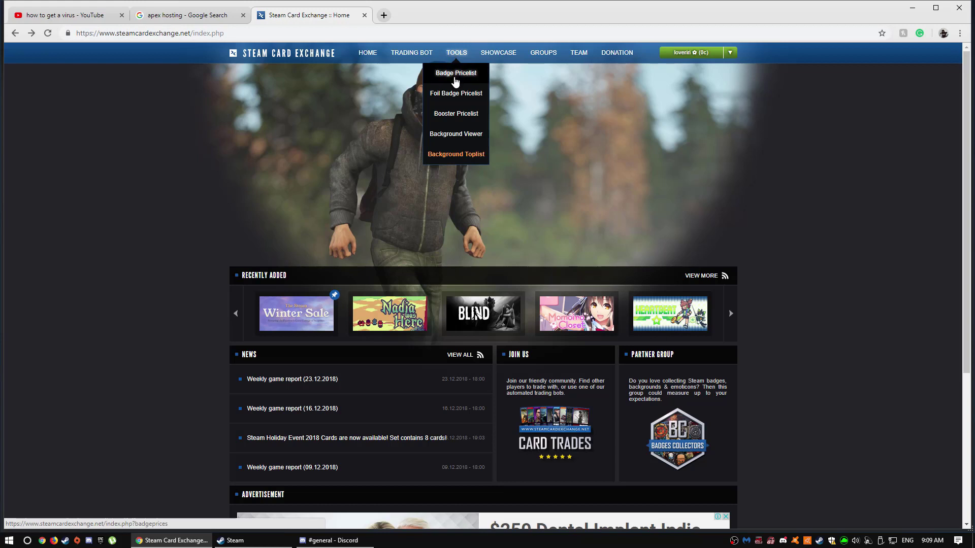
pyautogui.click(456, 81)
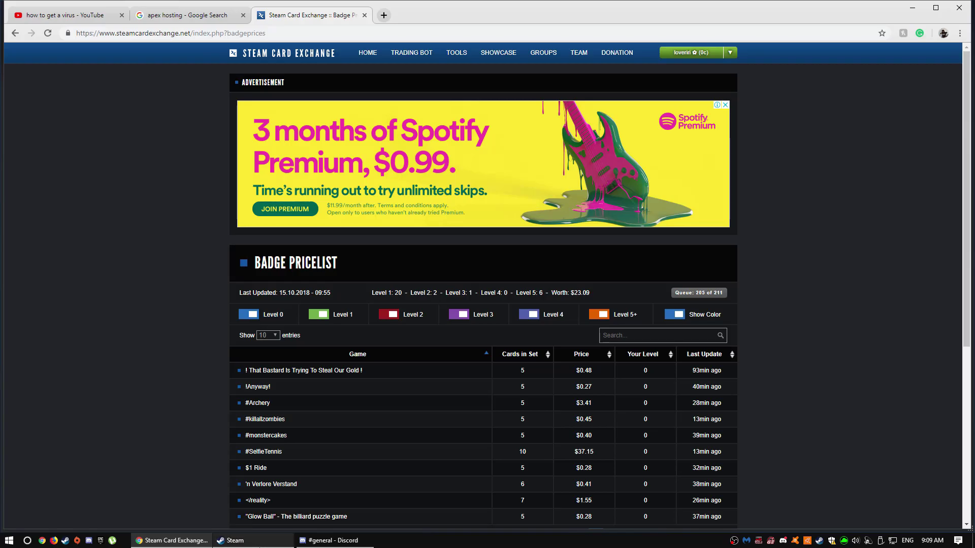
pyautogui.click(253, 539)
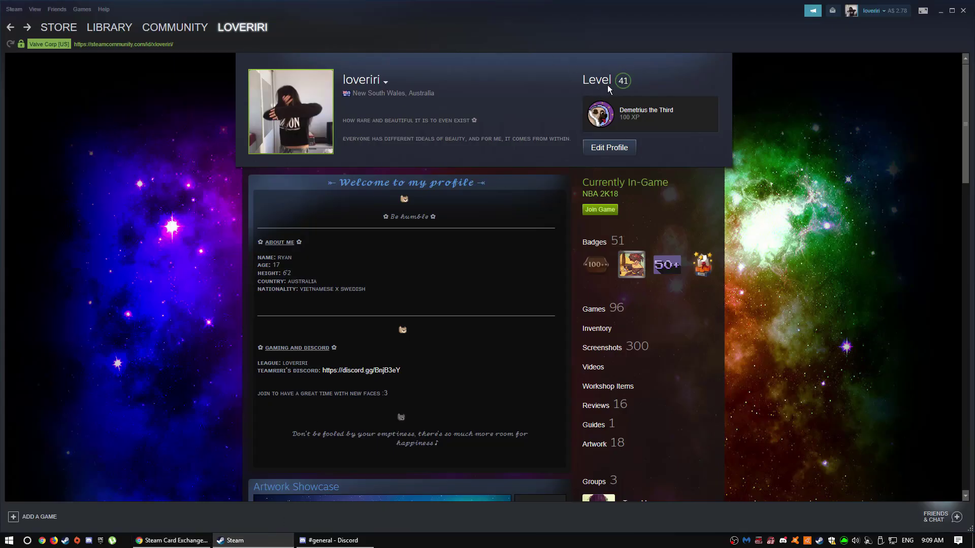
pyautogui.click(590, 89)
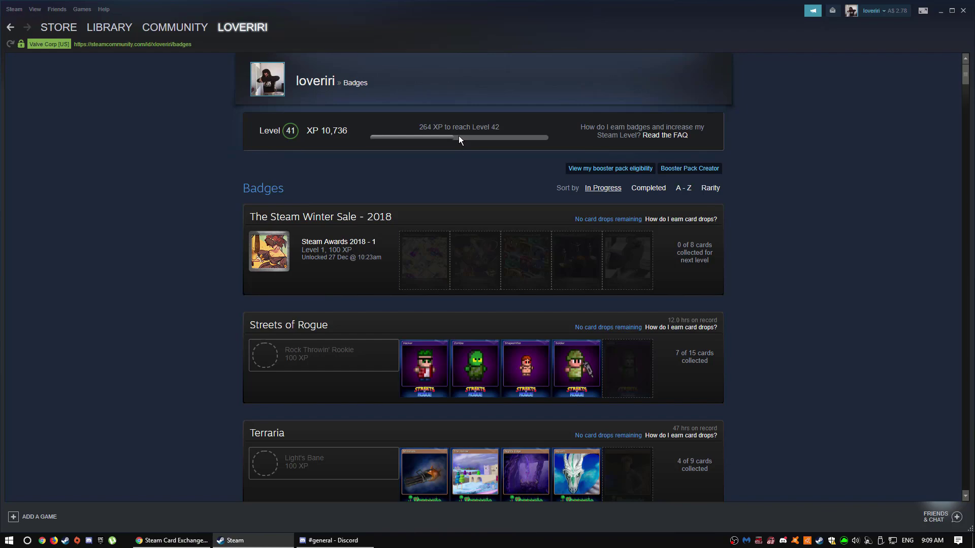
pyautogui.click(173, 540)
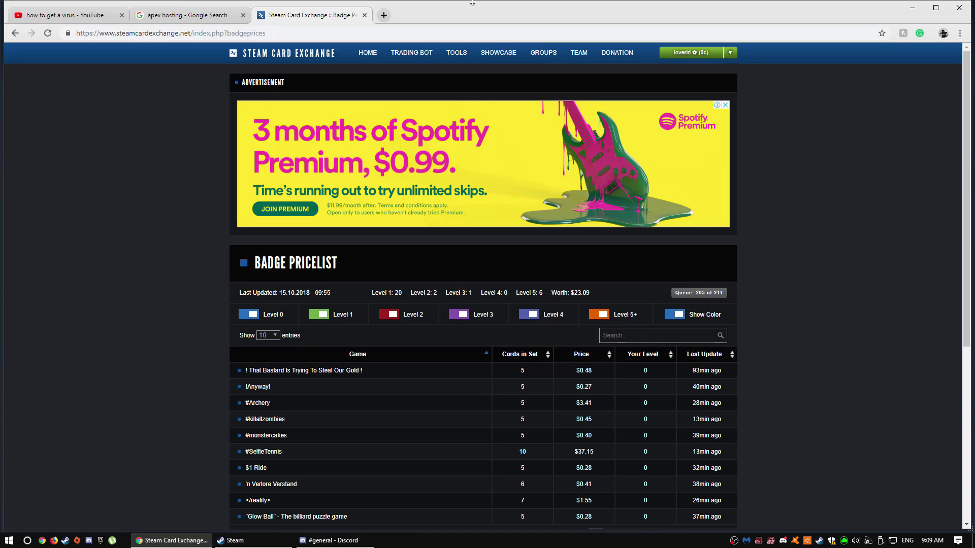
# Step: Sort the badge list by price ascending, putting Hyperdrive Massacre at $0.22 first
pyautogui.click(611, 358)
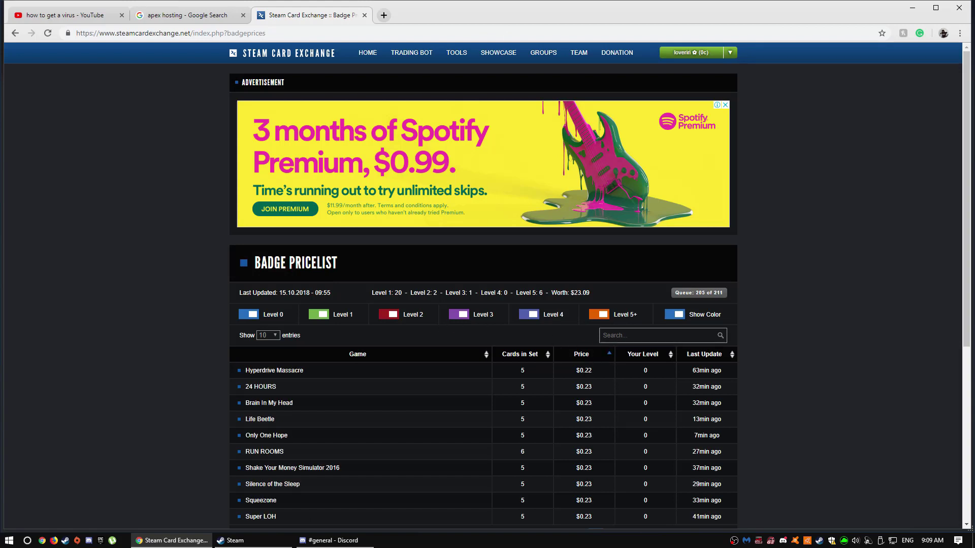
pyautogui.click(598, 372)
pyautogui.scroll(-1, 529, 394)
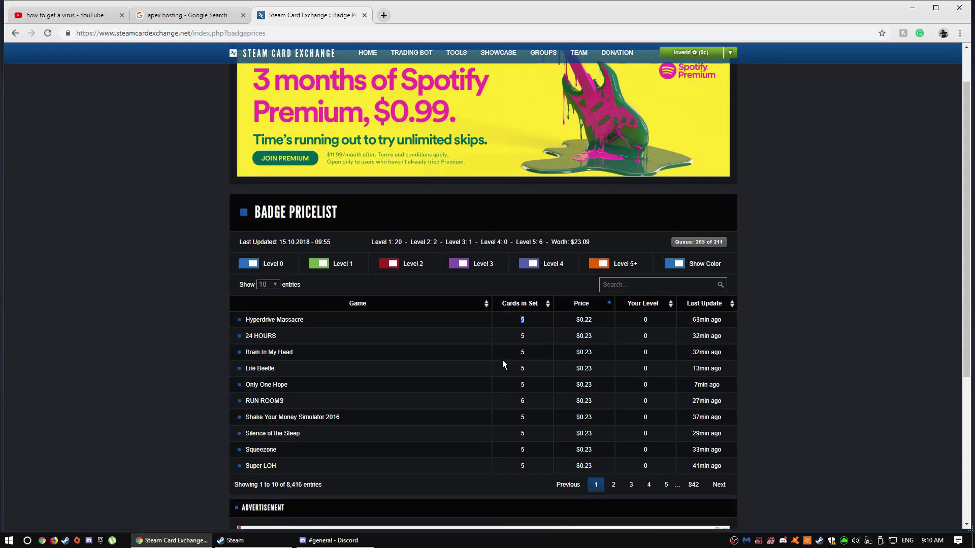
# Step: Look at the Hyperdrive Massacre card set, then return to the price list
pyautogui.click(263, 321)
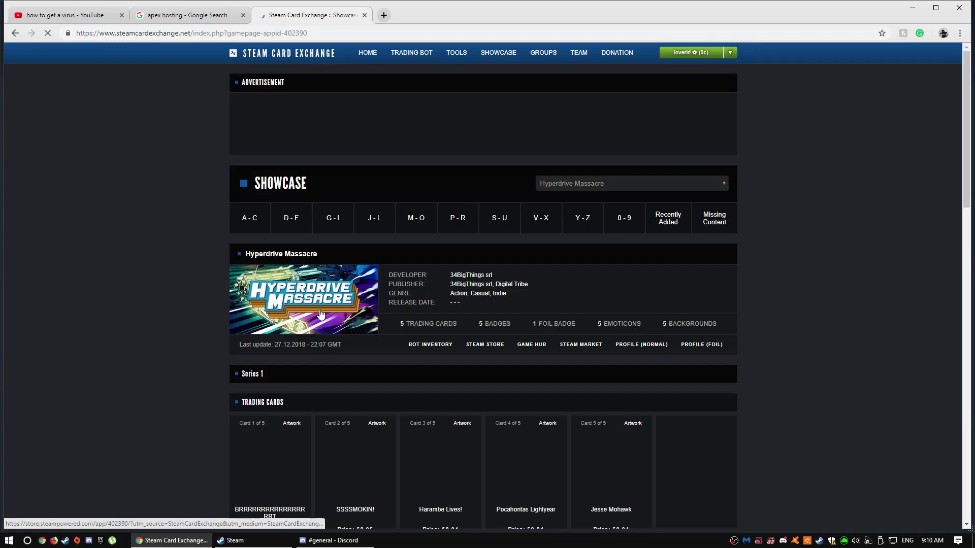
pyautogui.scroll(-8, 325, 305)
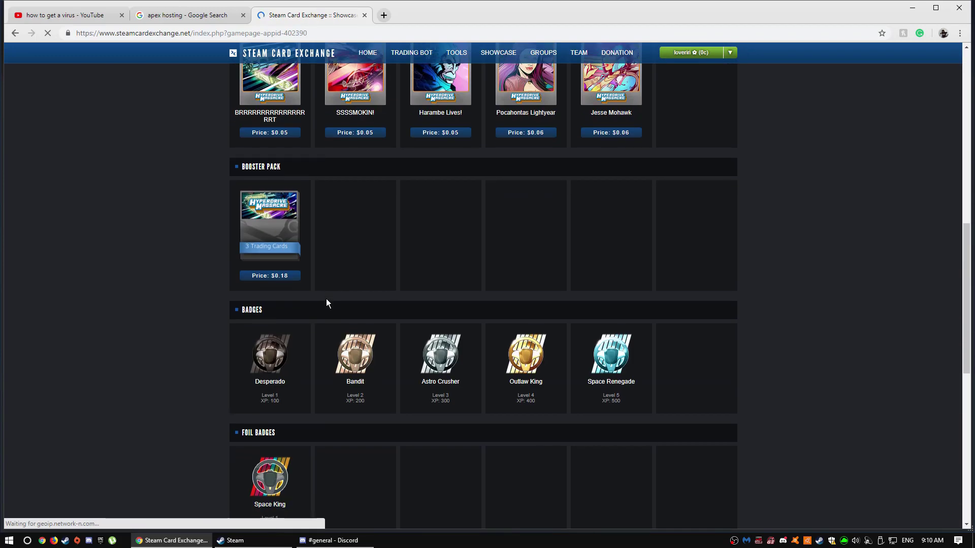
pyautogui.click(14, 34)
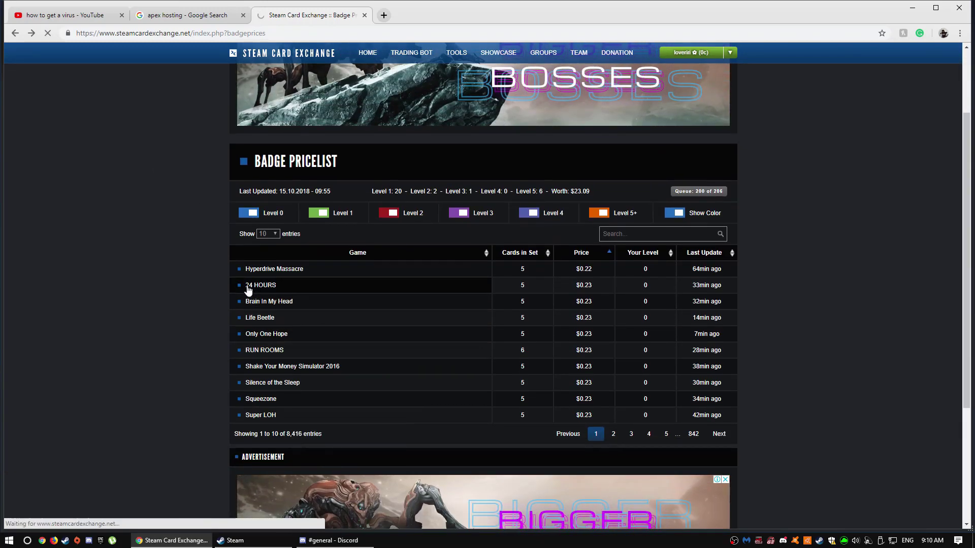
# Step: Open the 24 HOURS card set and its Ghosts everywhere and Fast shadow listings in new tabs
pyautogui.click(247, 286)
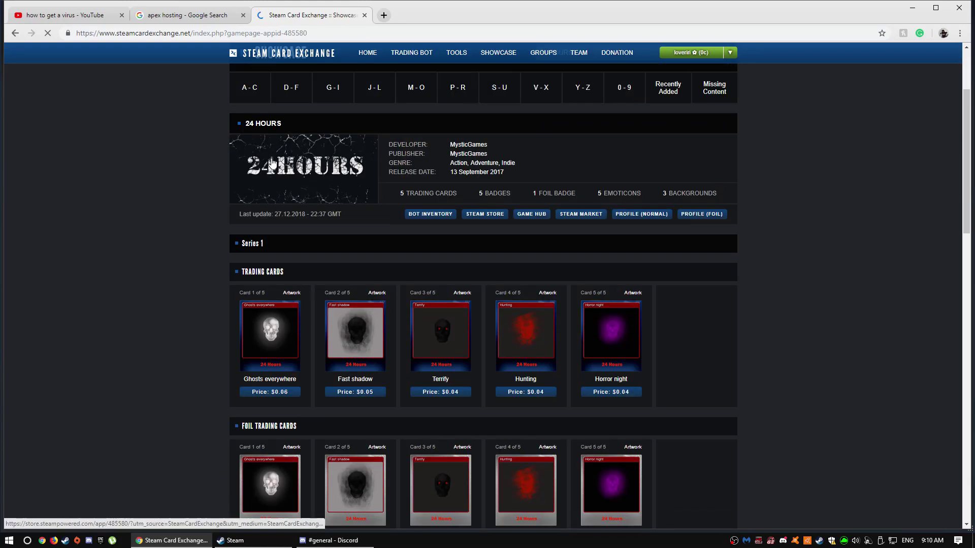
pyautogui.scroll(-10, 273, 162)
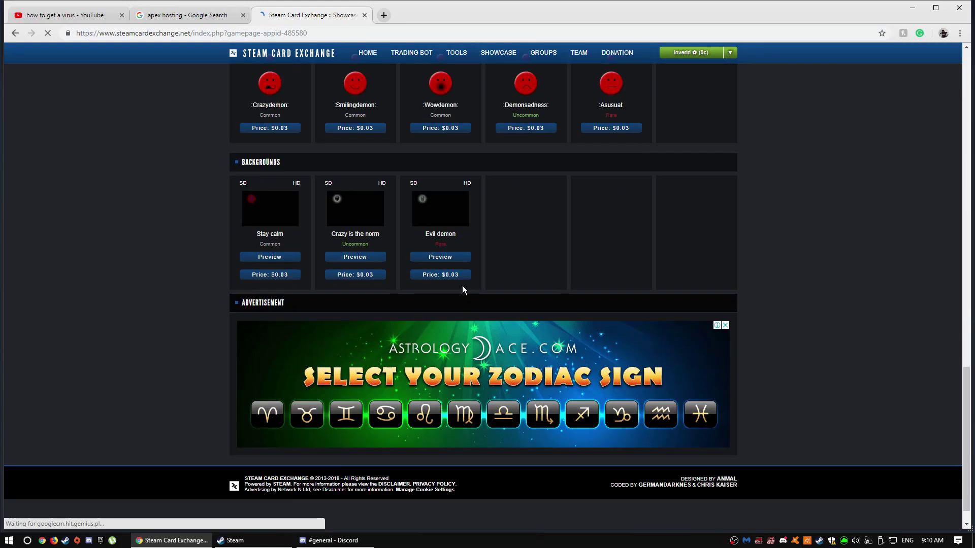
pyautogui.scroll(7, 414, 209)
pyautogui.scroll(-1, 392, 245)
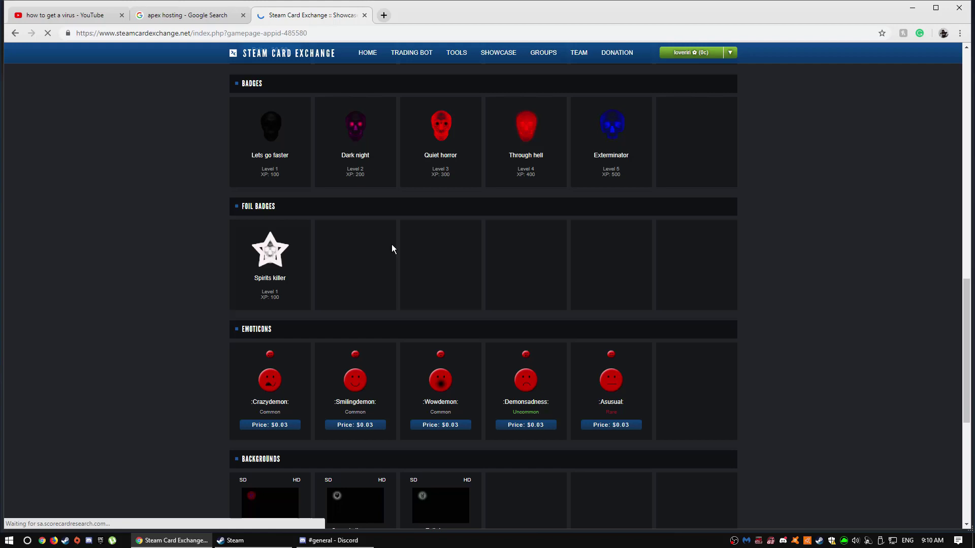
pyautogui.scroll(11, 381, 265)
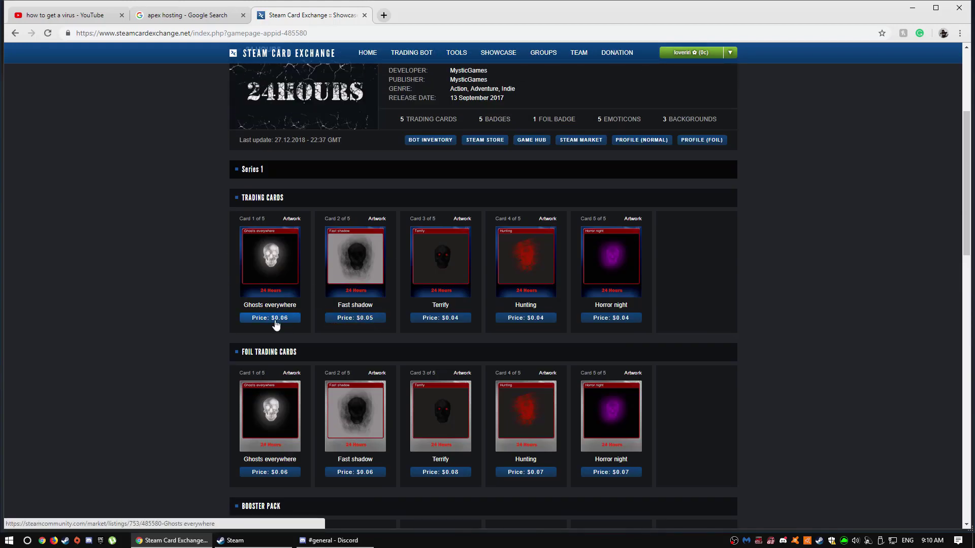
pyautogui.click(278, 321)
pyautogui.click(328, 21)
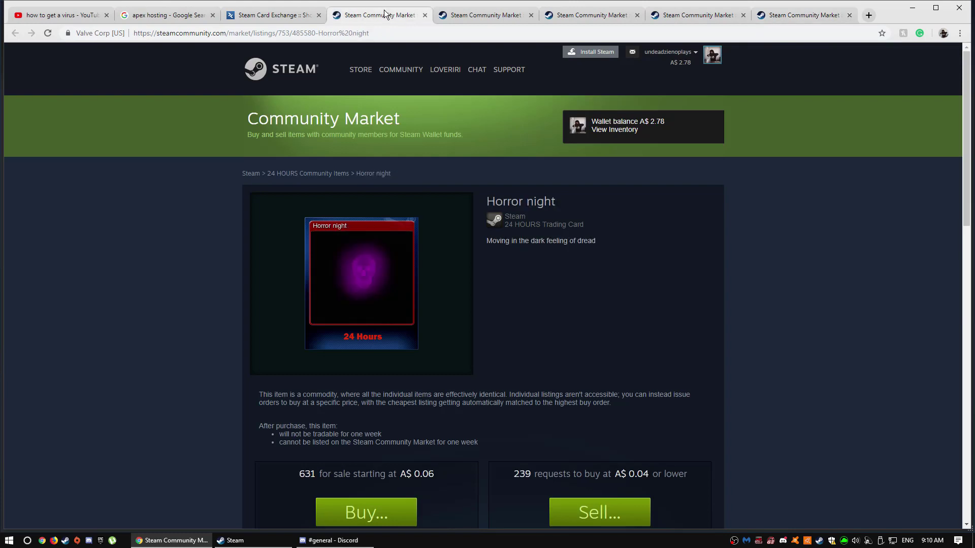
# Step: Buy one Horror night and one Hunting 24 HOURS card
pyautogui.scroll(-2, 432, 277)
pyautogui.click(354, 418)
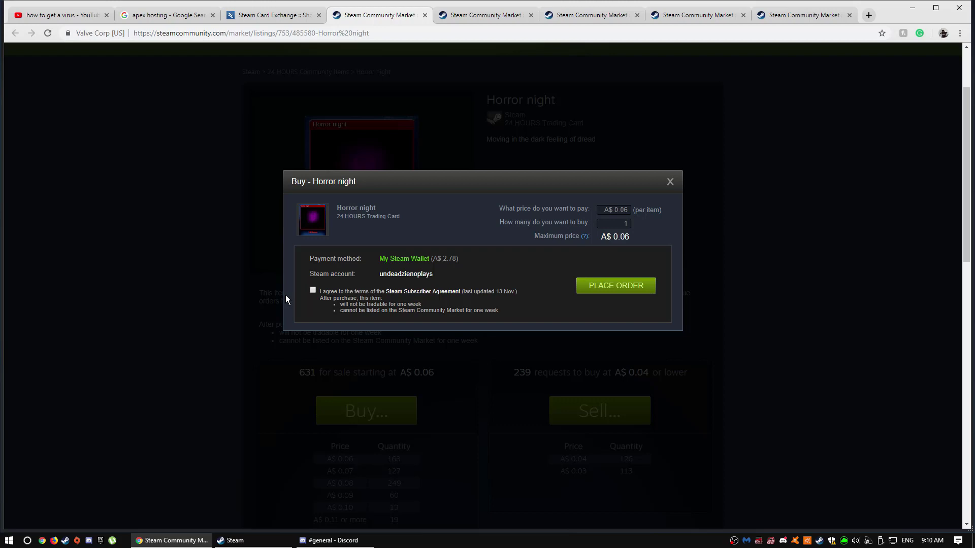
pyautogui.click(609, 286)
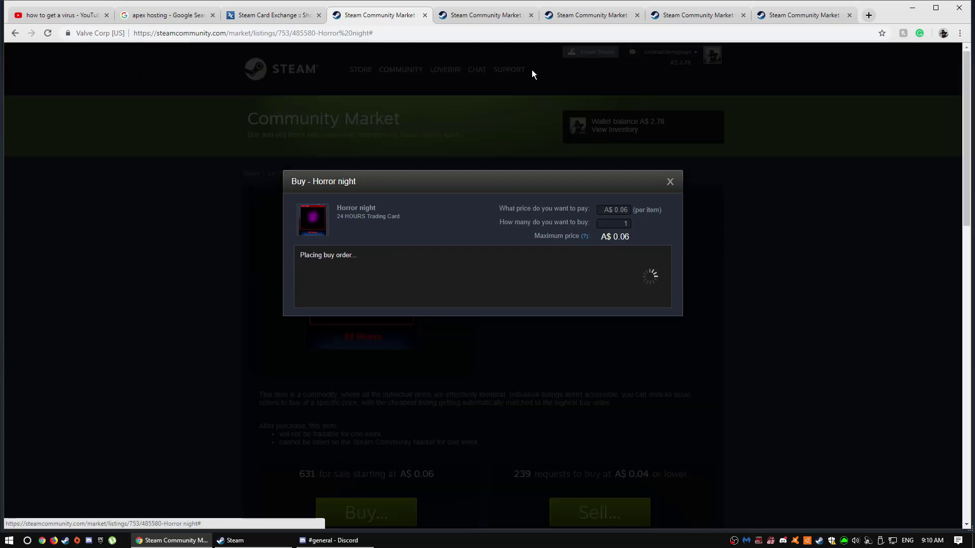
pyautogui.click(466, 14)
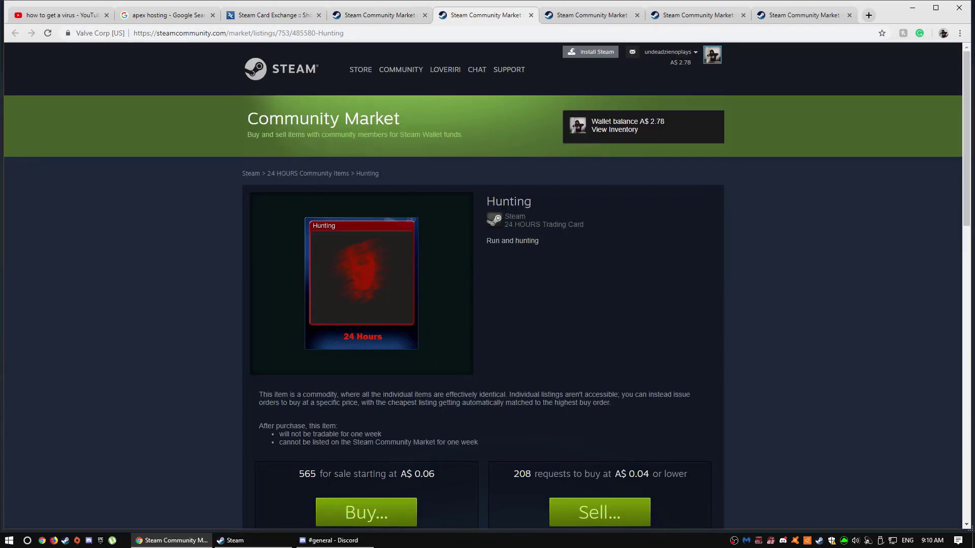
pyautogui.click(355, 511)
pyautogui.click(313, 290)
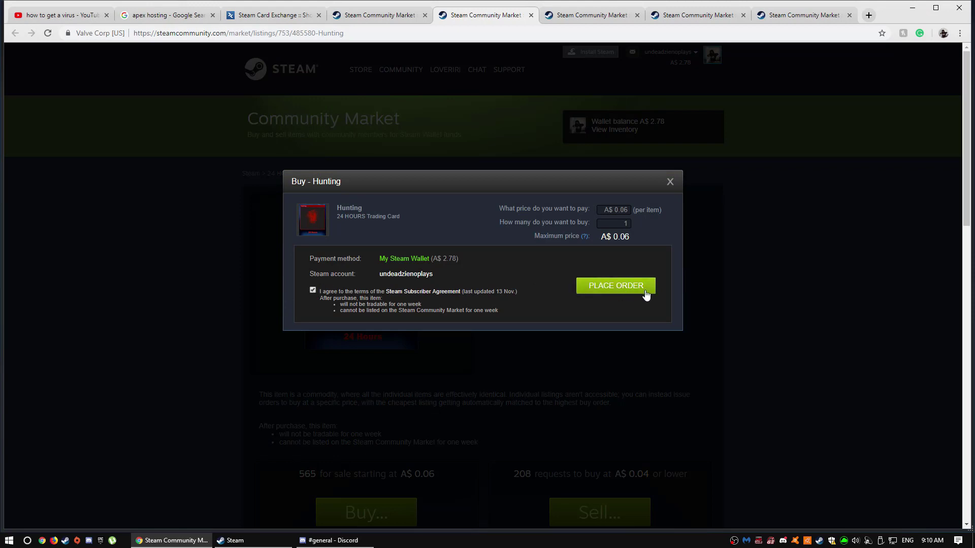
pyautogui.click(606, 287)
# Step: Buy one Terrify card and reload the Fast shadow listing
pyautogui.click(593, 15)
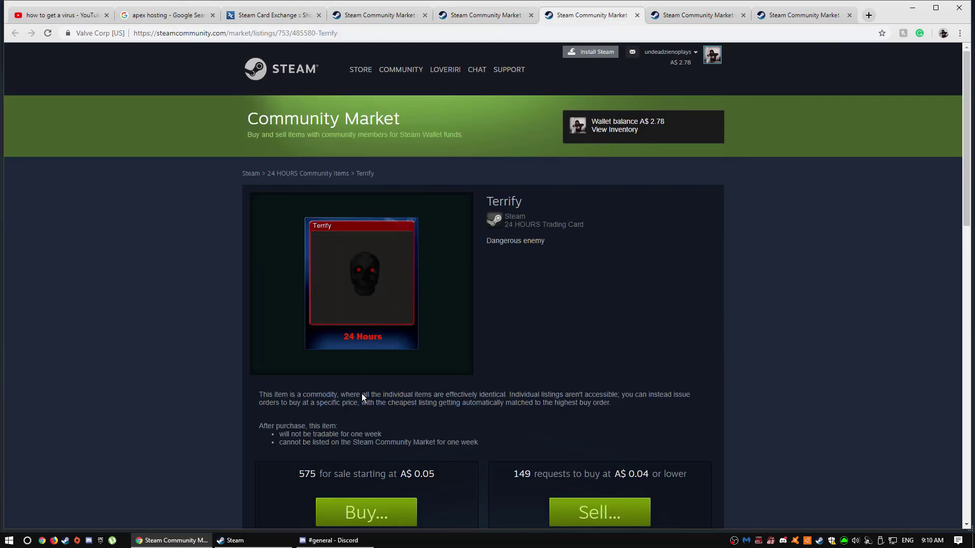
pyautogui.click(365, 512)
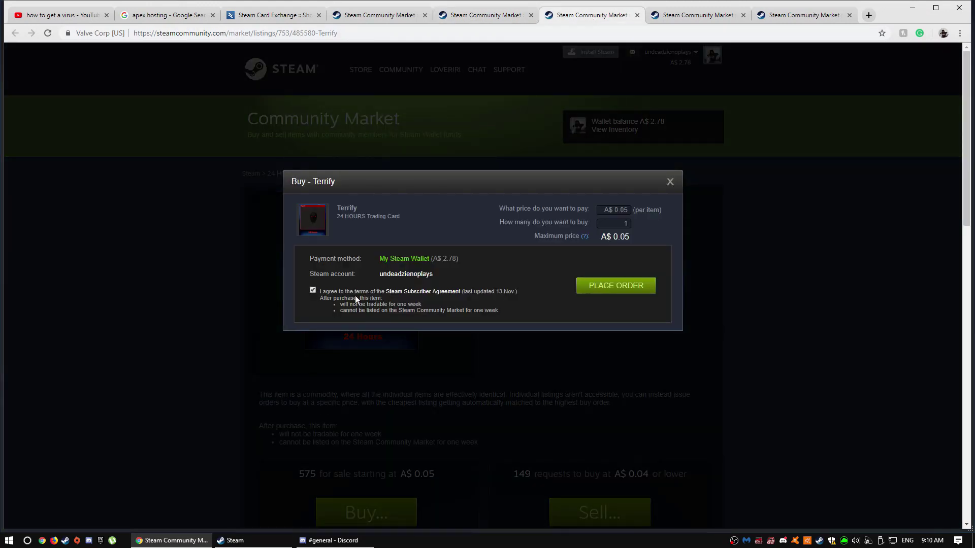
pyautogui.click(616, 285)
pyautogui.hotkey('ctrl', 'Tab')
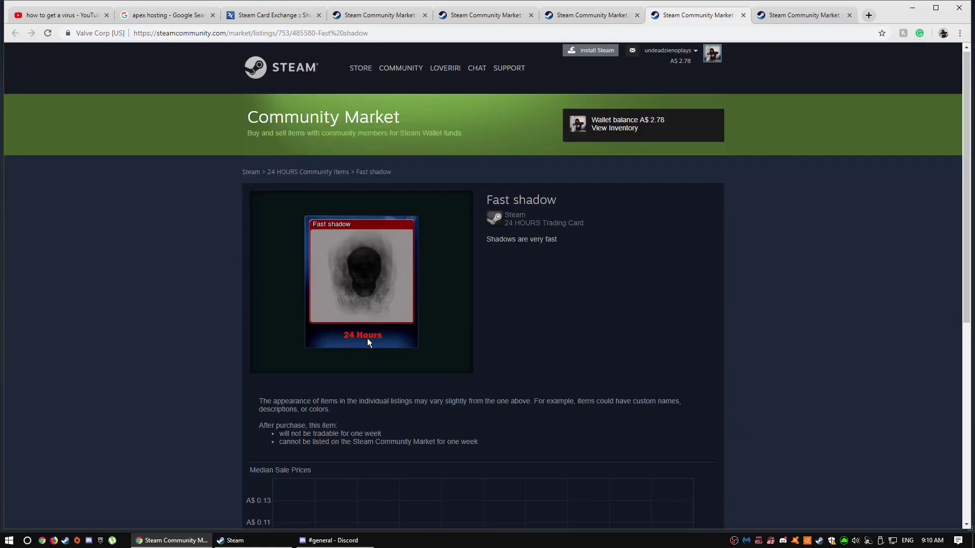
pyautogui.scroll(-2, 368, 343)
pyautogui.scroll(-4, 422, 319)
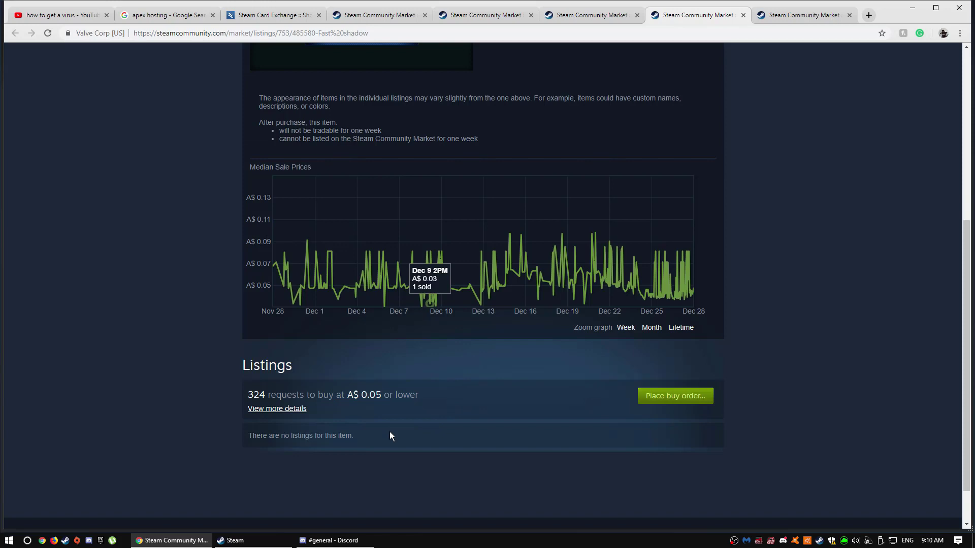
pyautogui.scroll(5, 665, 252)
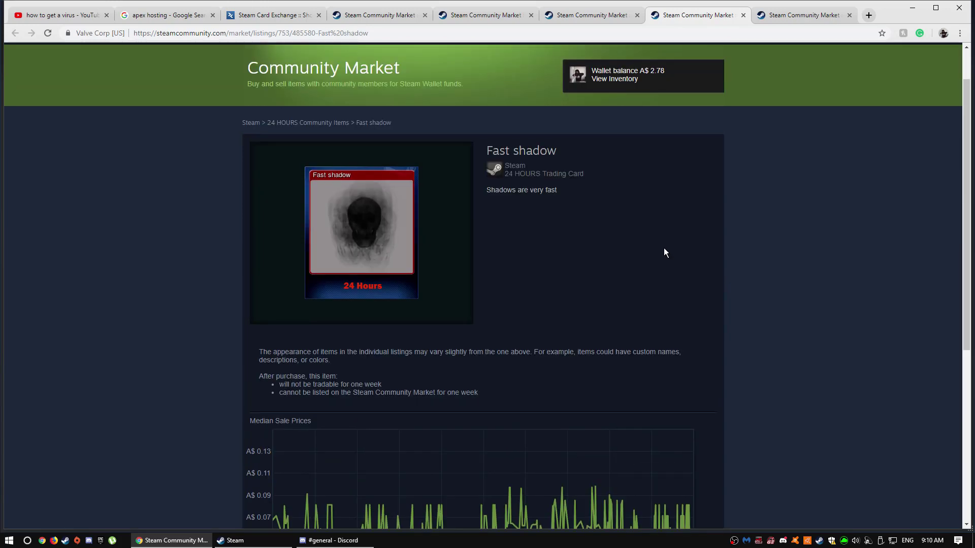
pyautogui.click(47, 33)
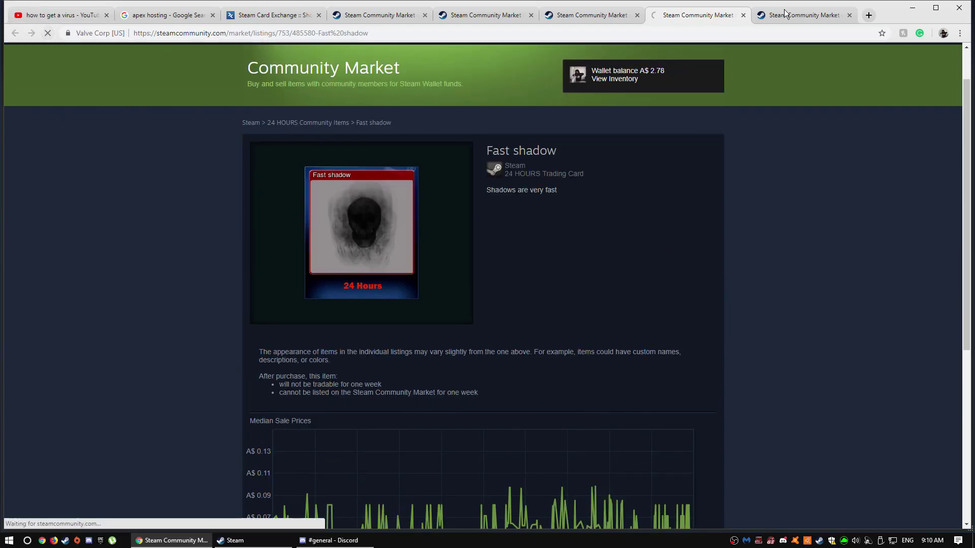
# Step: Buy one Ghosts everywhere card and check the previous card's purchase result
pyautogui.click(800, 14)
pyautogui.scroll(-7, 340, 308)
pyautogui.click(364, 158)
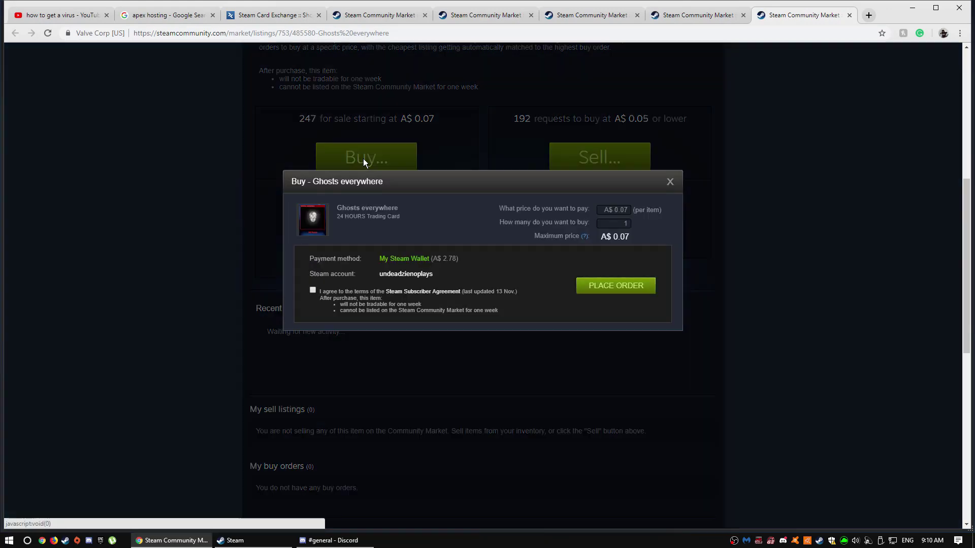
pyautogui.click(624, 290)
pyautogui.click(690, 12)
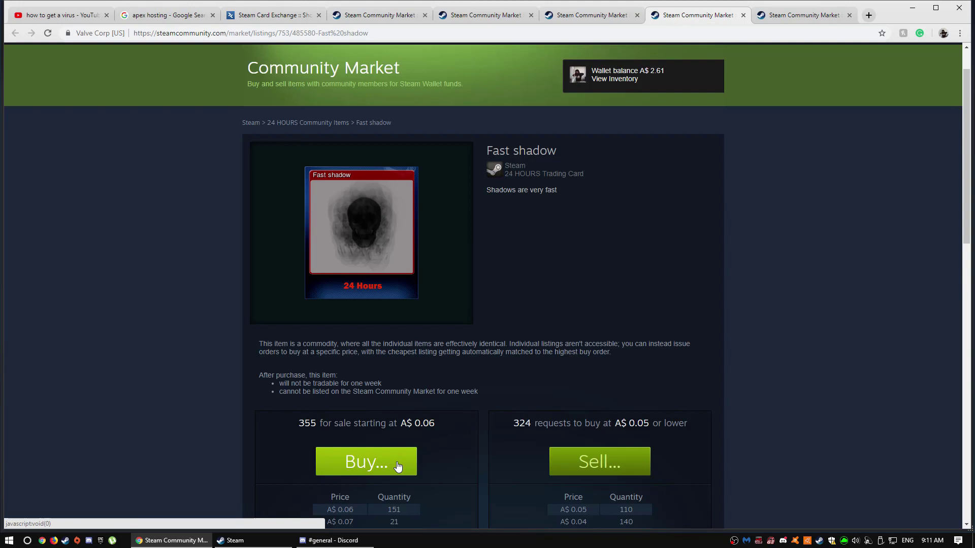
pyautogui.click(622, 15)
pyautogui.click(691, 18)
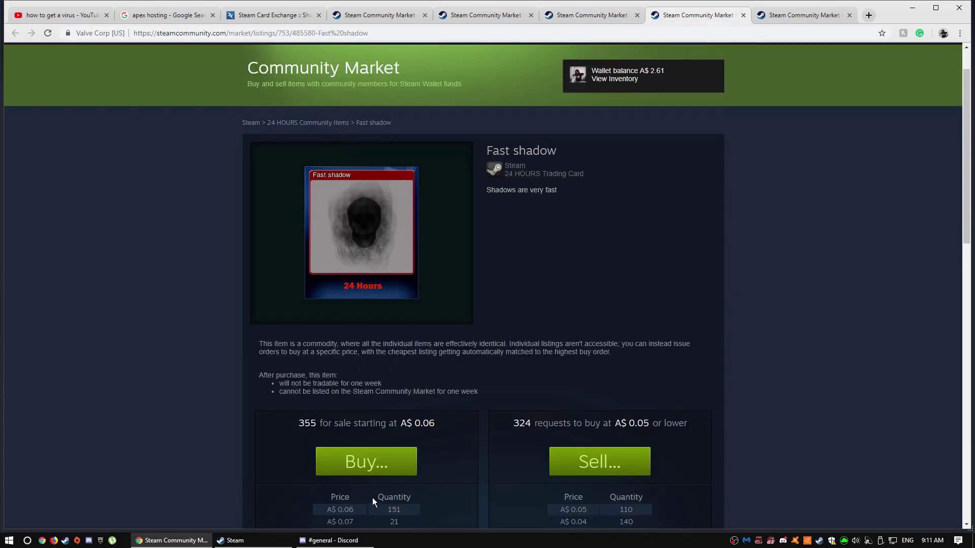
# Step: Buy one Fast shadow card for A$ 0.06 and review the purchase results
pyautogui.click(367, 460)
pyautogui.click(300, 291)
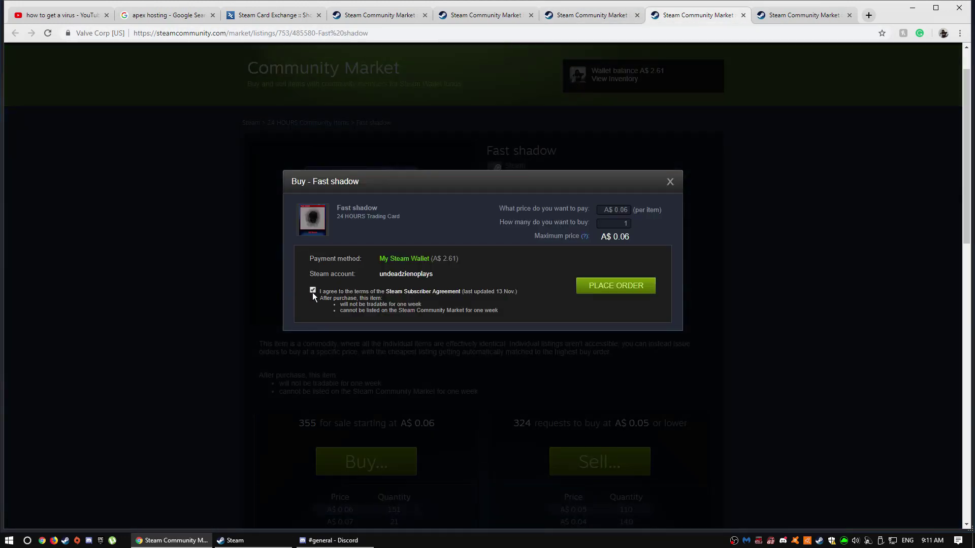
pyautogui.click(602, 290)
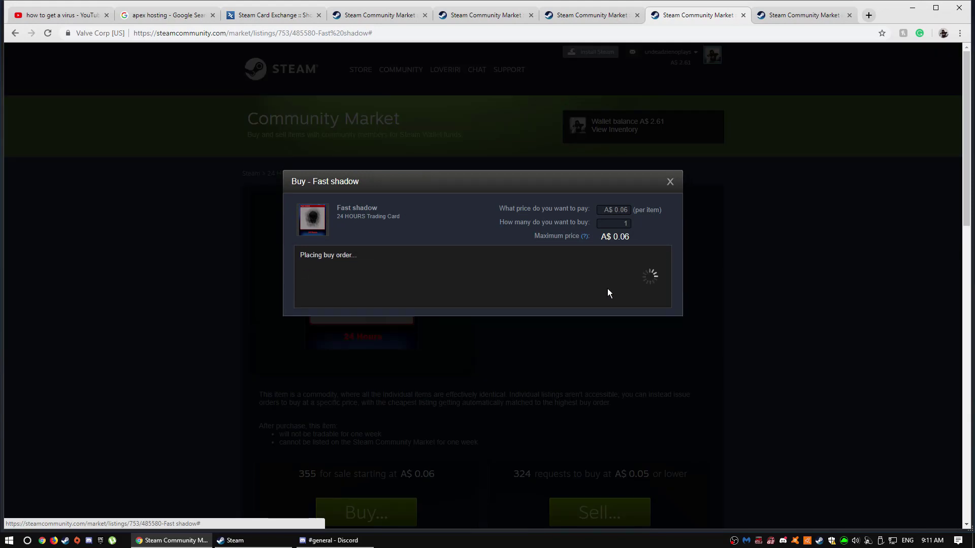
pyautogui.click(802, 15)
pyautogui.click(694, 16)
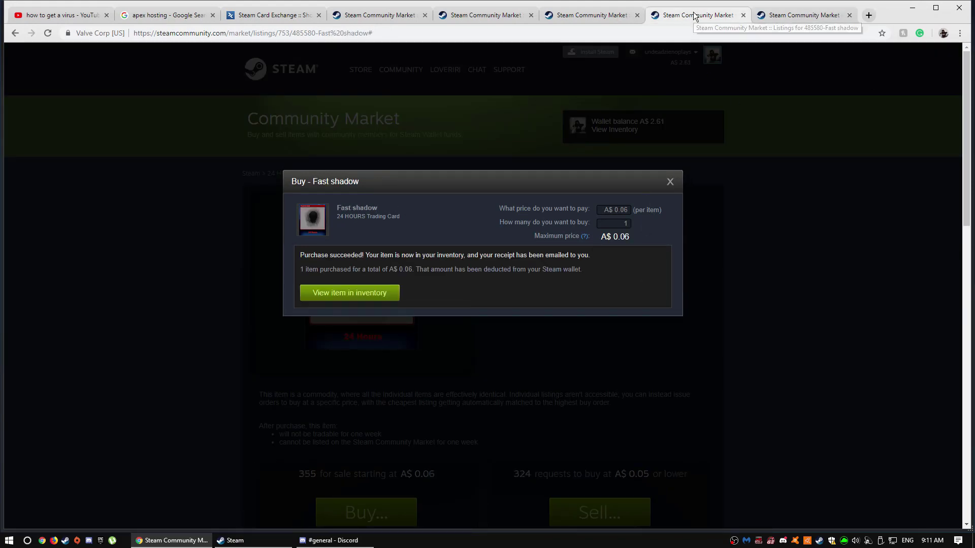
pyautogui.click(274, 12)
# Step: Craft the ready 24 HOURS badge to Level 1 'Lets go faster' for 100 XP
pyautogui.click(254, 541)
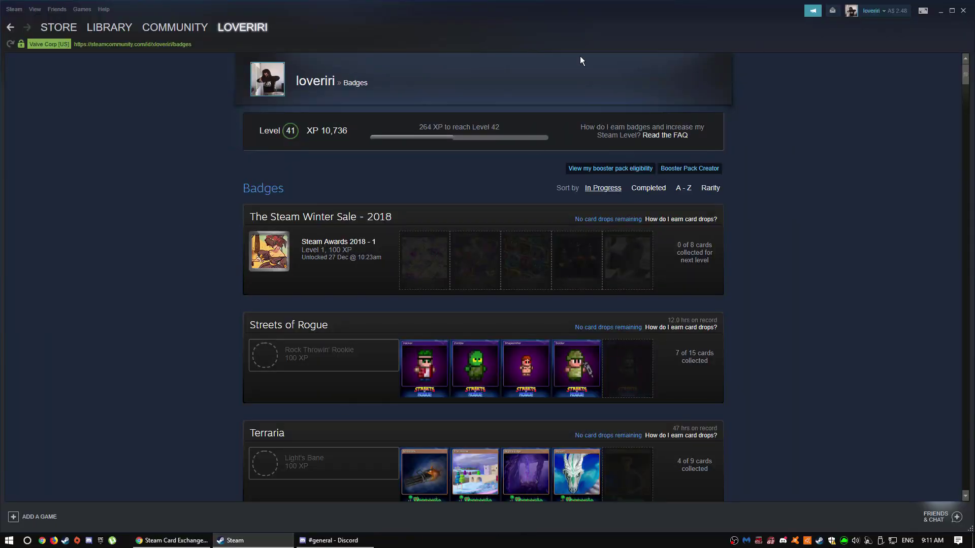
pyautogui.moveTo(248, 30)
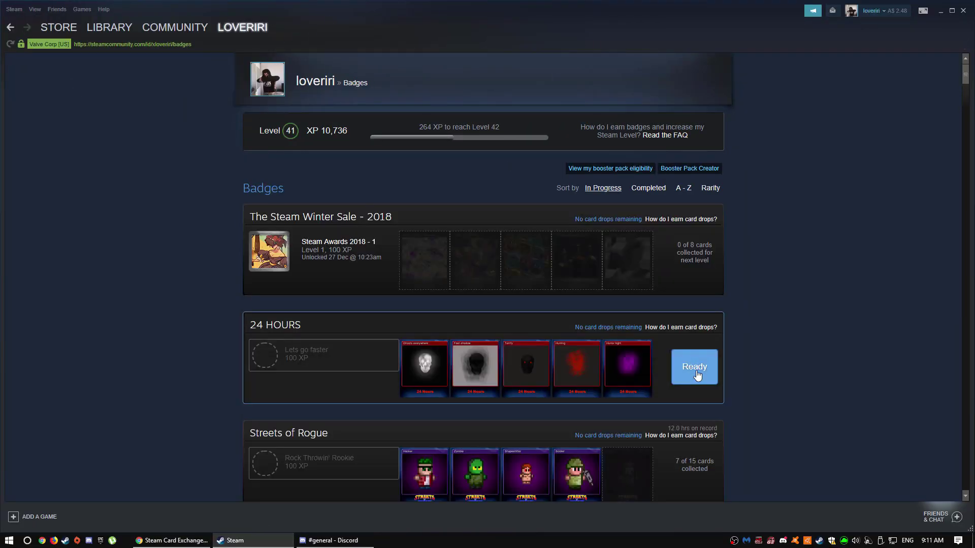
pyautogui.click(695, 373)
pyautogui.click(638, 160)
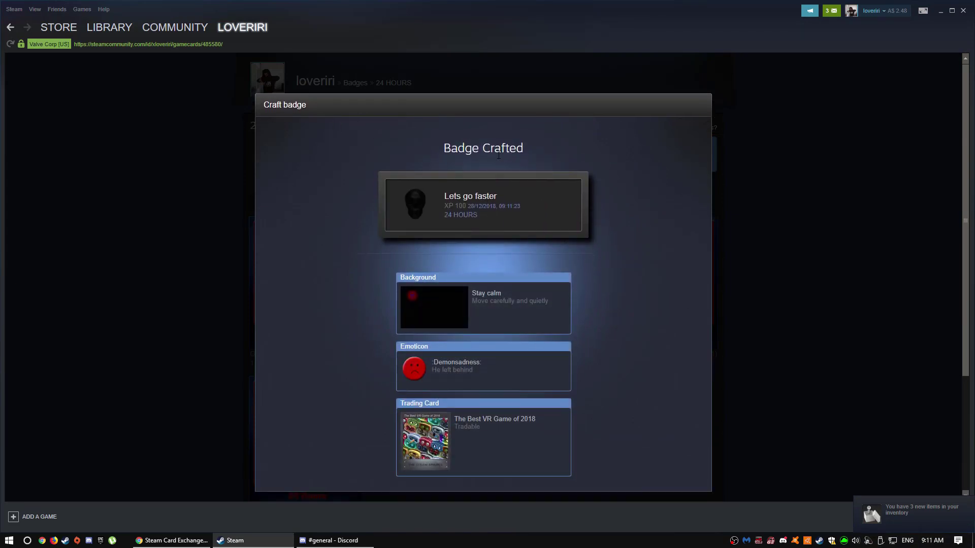
pyautogui.click(699, 88)
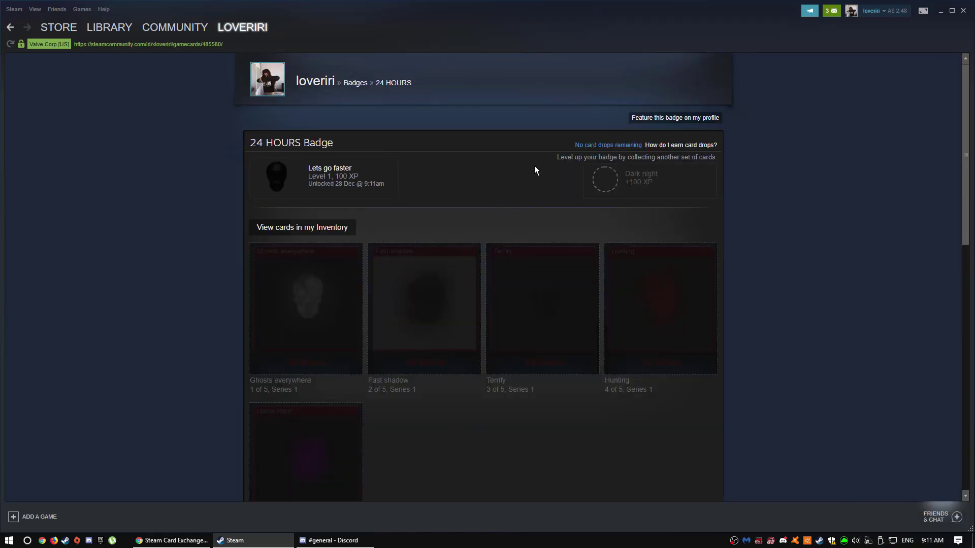
# Step: Order two more Horror night cards
pyautogui.click(333, 541)
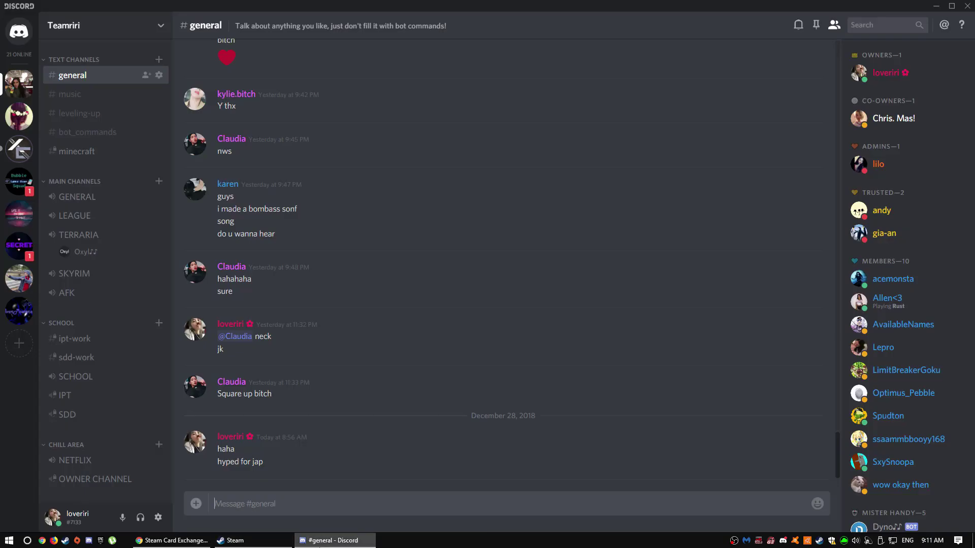
pyautogui.click(172, 541)
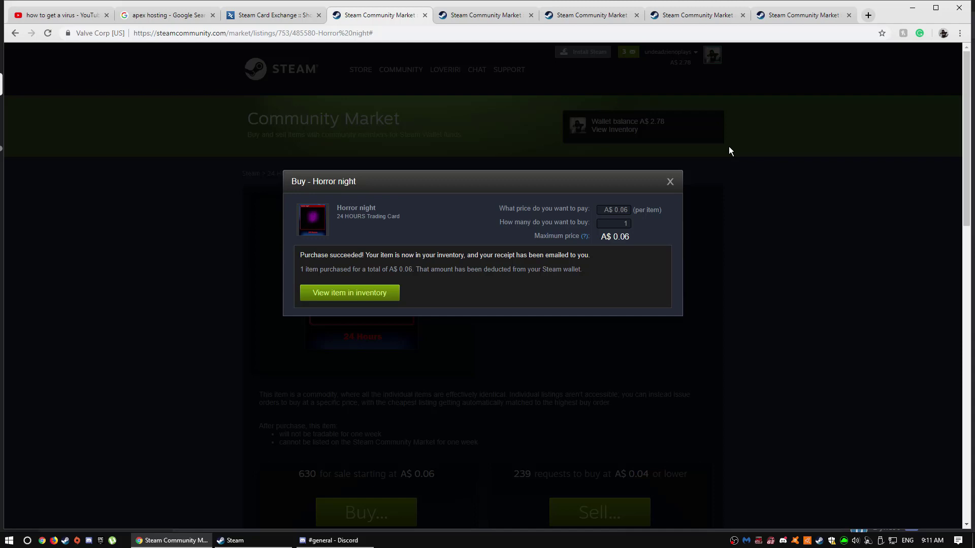
pyautogui.click(670, 181)
pyautogui.scroll(-1, 409, 432)
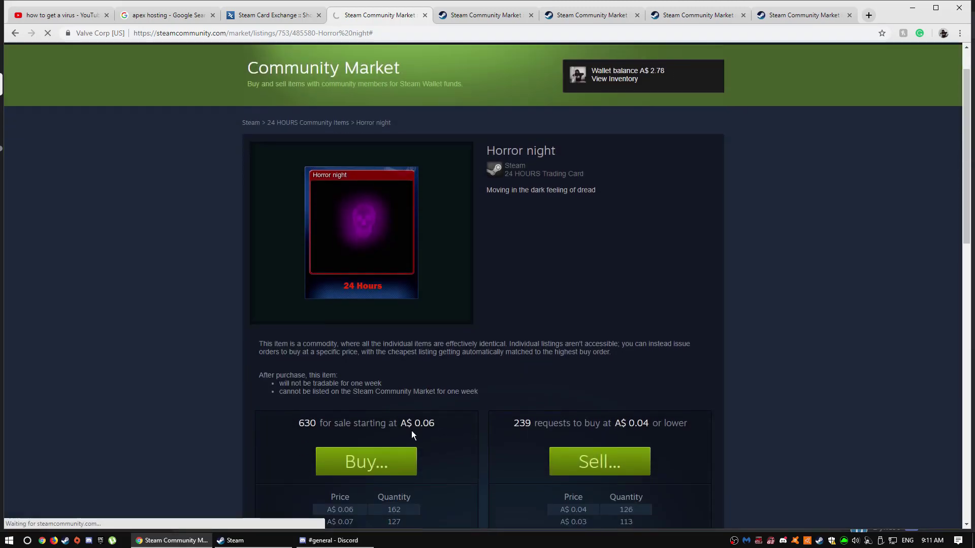
pyautogui.click(386, 461)
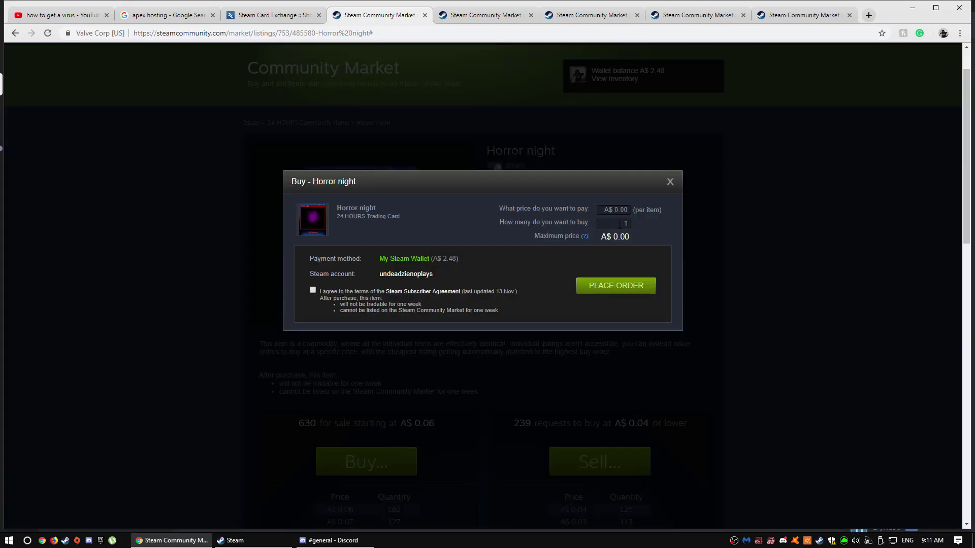
pyautogui.doubleClick(620, 224)
pyautogui.write('2')
pyautogui.click(313, 291)
pyautogui.click(615, 286)
# Step: Reload the Hunting listing and order two more Hunting cards
pyautogui.hotkey('ctrl', 'Tab')
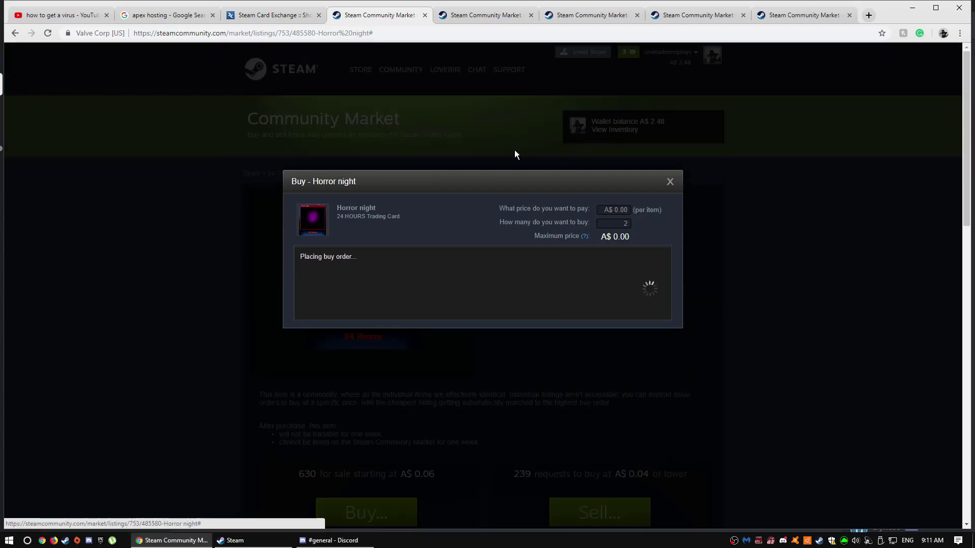
pyautogui.click(671, 181)
pyautogui.click(367, 512)
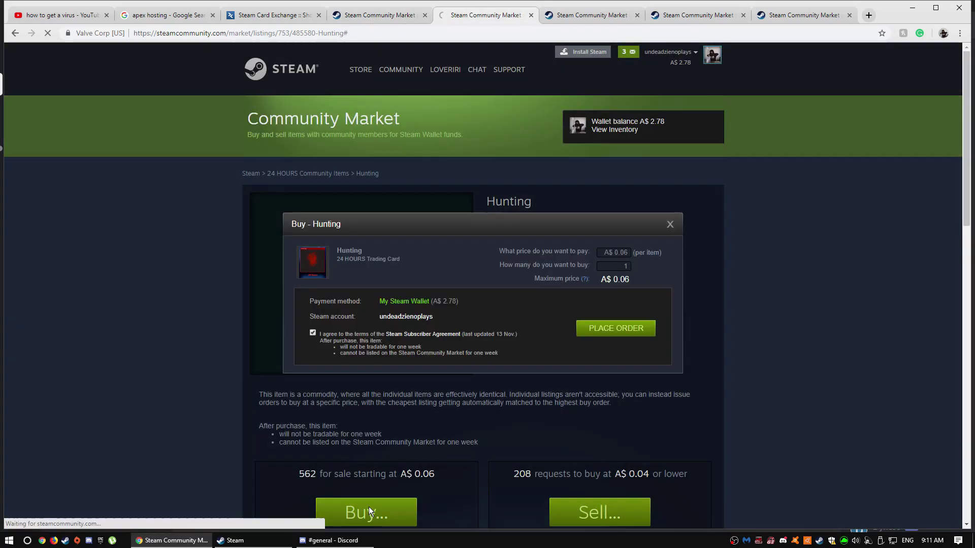
pyautogui.press('F5')
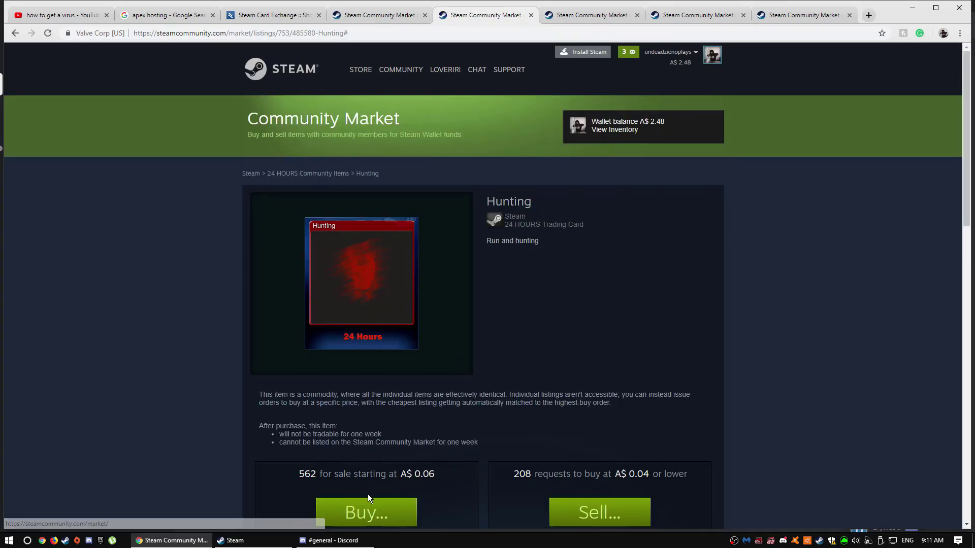
pyautogui.click(369, 500)
pyautogui.doubleClick(622, 223)
pyautogui.write('2')
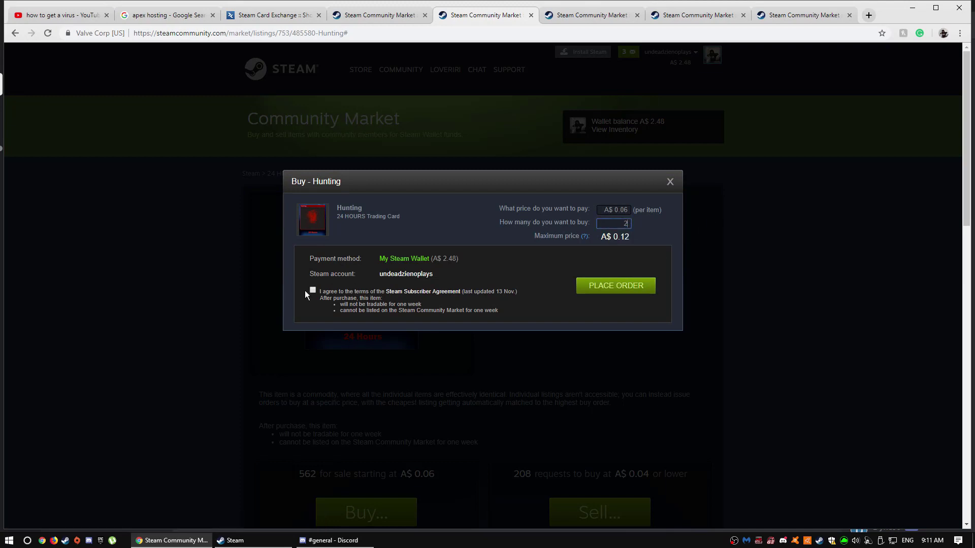
pyautogui.click(312, 291)
pyautogui.click(620, 287)
# Step: Reload the Terrify listing and order two more Terrify cards
pyautogui.hotkey('ctrl', 'Tab')
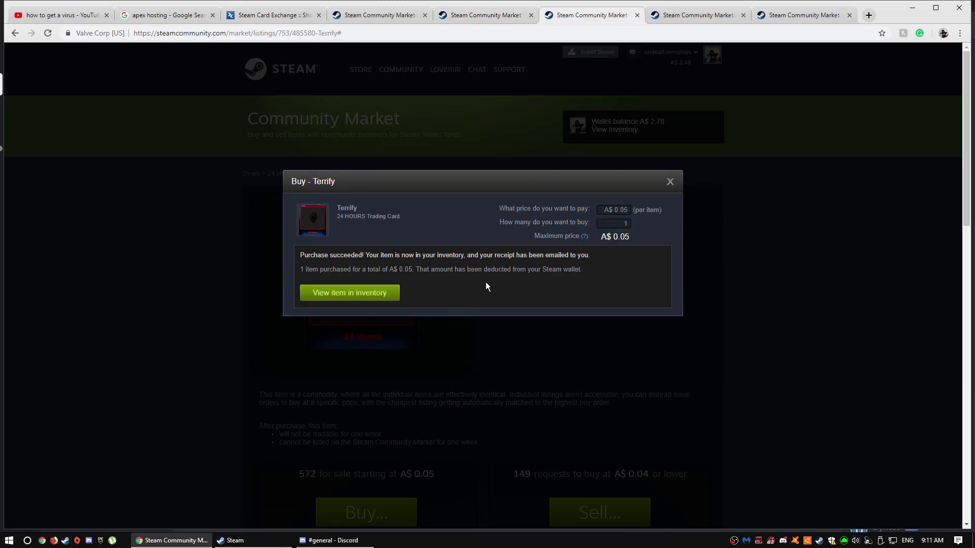
pyautogui.click(670, 183)
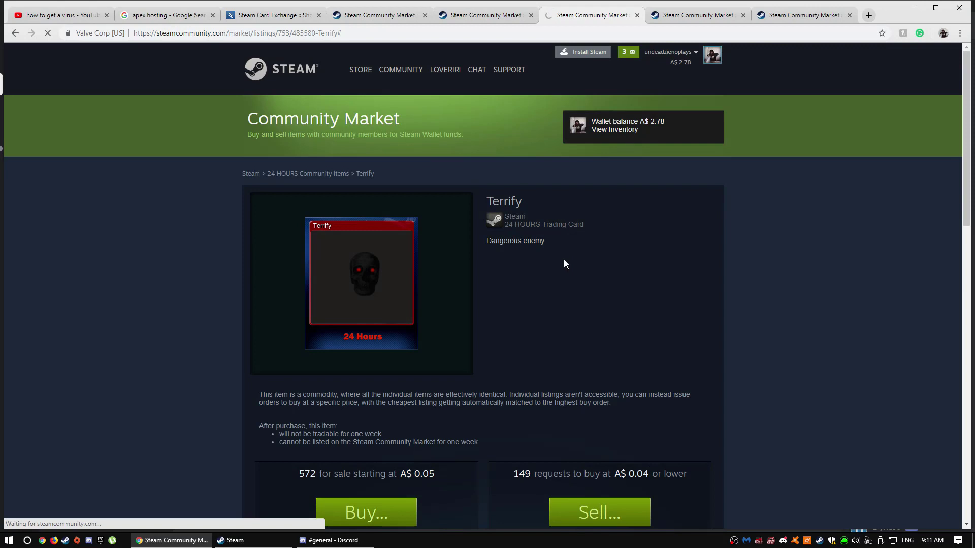
pyautogui.press('F5')
pyautogui.scroll(-2, 406, 414)
pyautogui.click(373, 406)
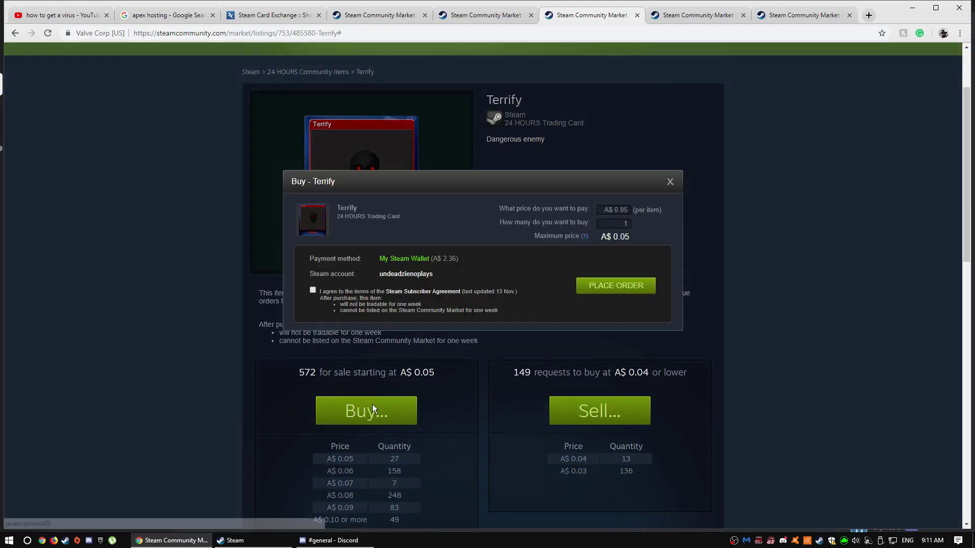
pyautogui.click(313, 290)
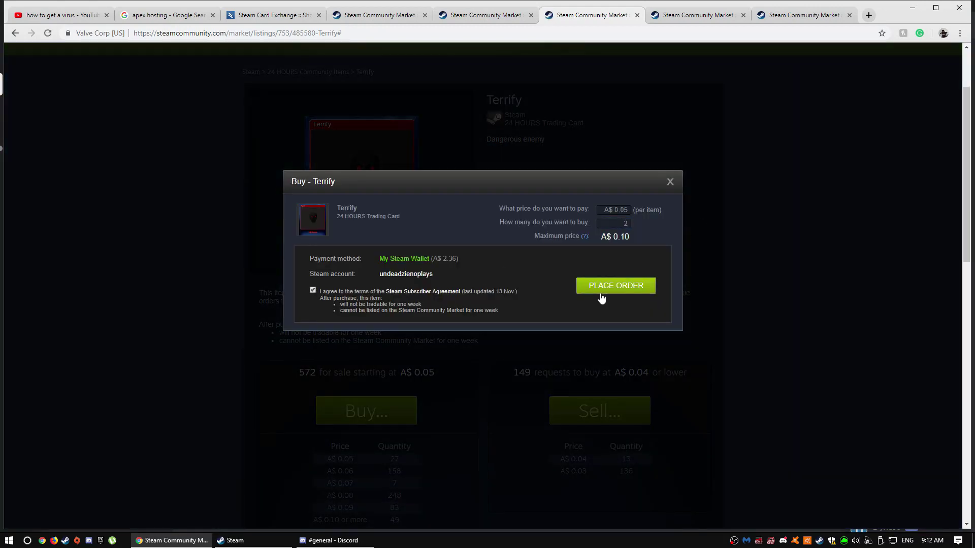
pyautogui.click(601, 292)
pyautogui.hotkey('ctrl', 'Tab')
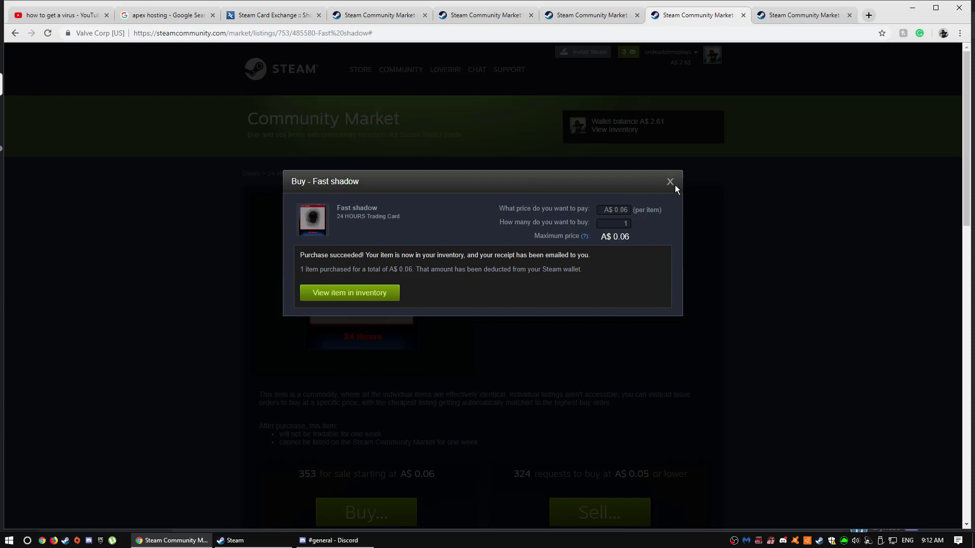
# Step: Order two more Fast shadow cards after the page reloads
pyautogui.click(671, 182)
pyautogui.click(363, 514)
pyautogui.click(312, 333)
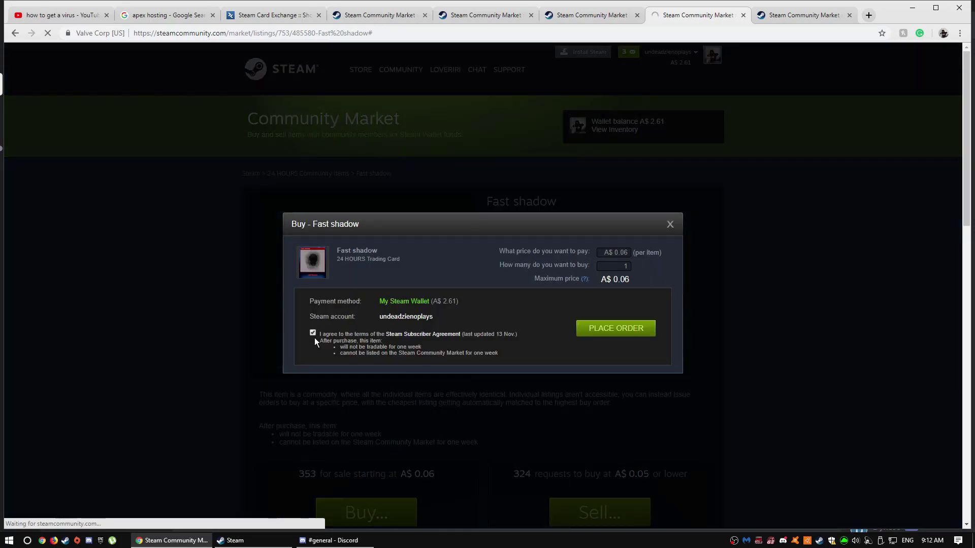
pyautogui.click(366, 513)
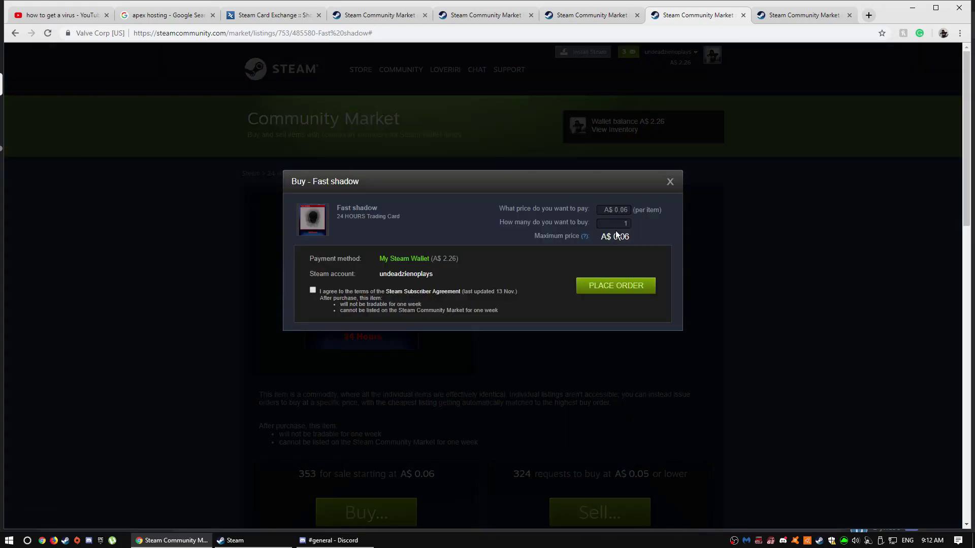
pyautogui.write('2')
pyautogui.click(313, 290)
pyautogui.click(620, 286)
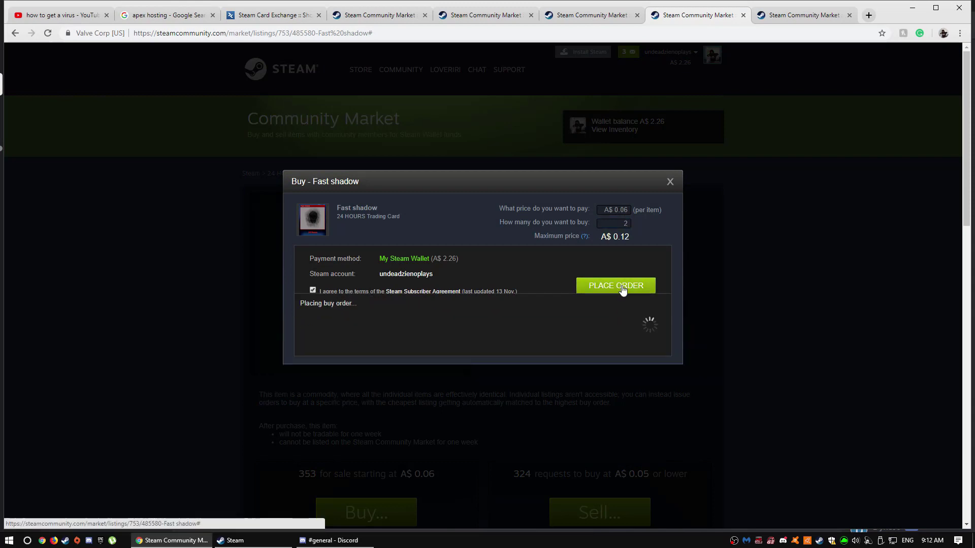
# Step: Order two Ghosts everywhere cards at A$ 0.07 each
pyautogui.click(806, 14)
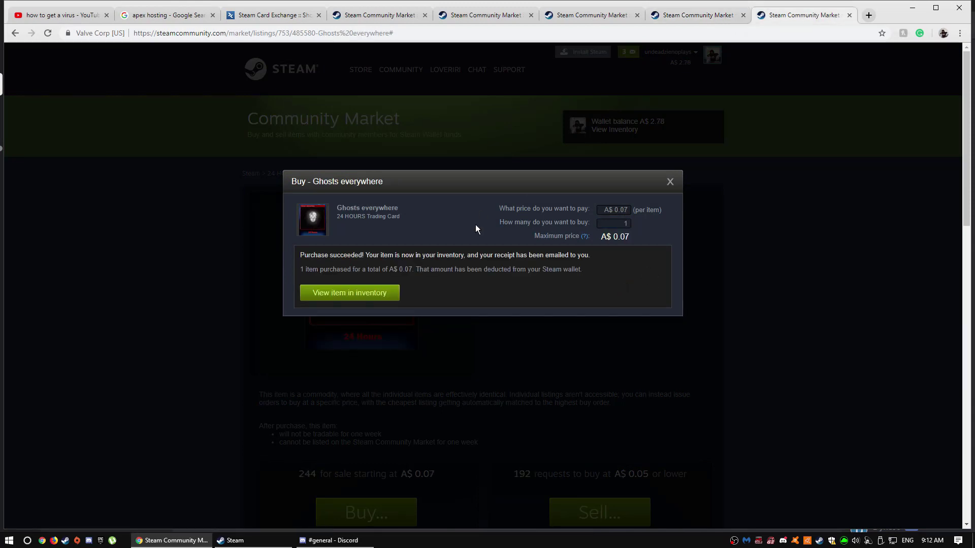
pyautogui.click(671, 182)
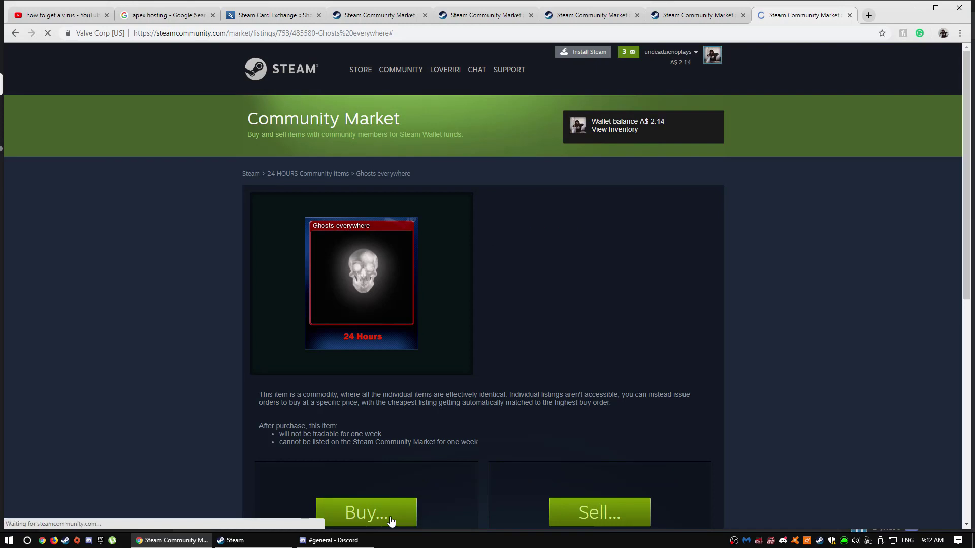
pyautogui.click(389, 515)
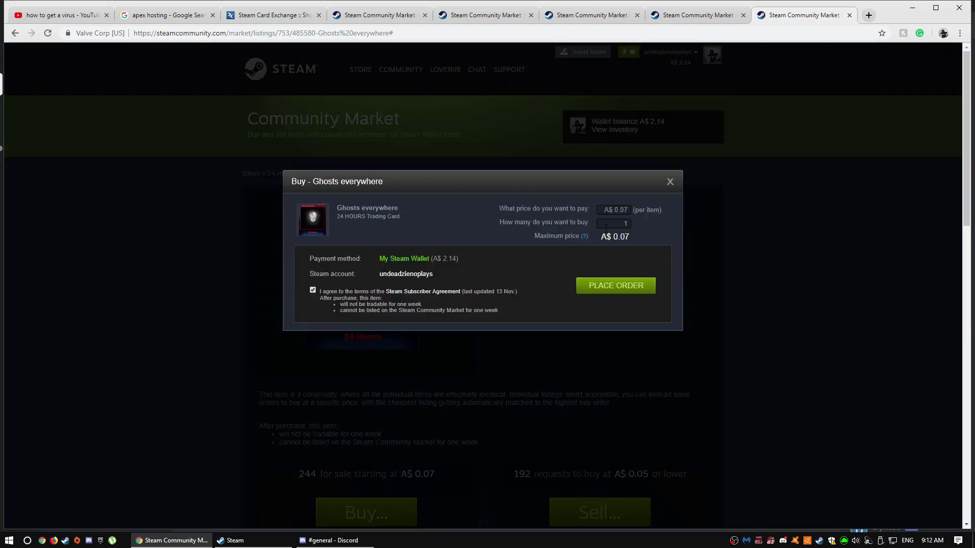
pyautogui.write('2')
pyautogui.click(622, 286)
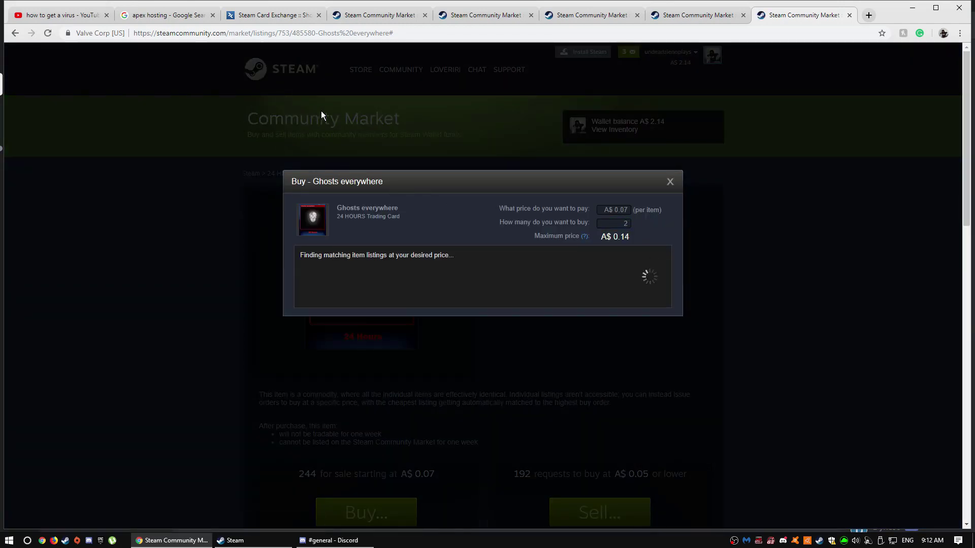
# Step: Check the Fast shadow, Terrify and Hunting purchase results
pyautogui.click(647, 19)
pyautogui.click(573, 21)
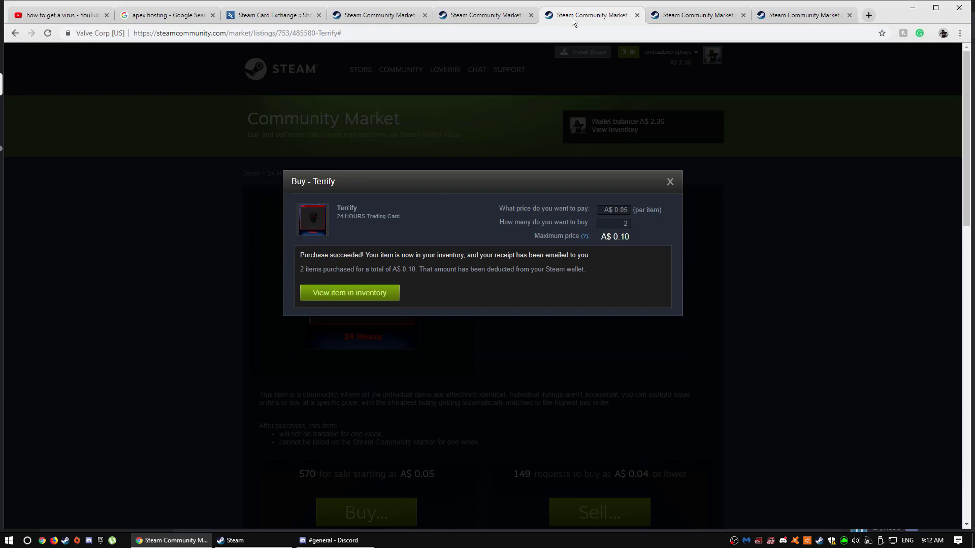
pyautogui.click(481, 17)
# Step: Dismiss the Horror night server error, retry the purchase and reload its listing
pyautogui.click(391, 17)
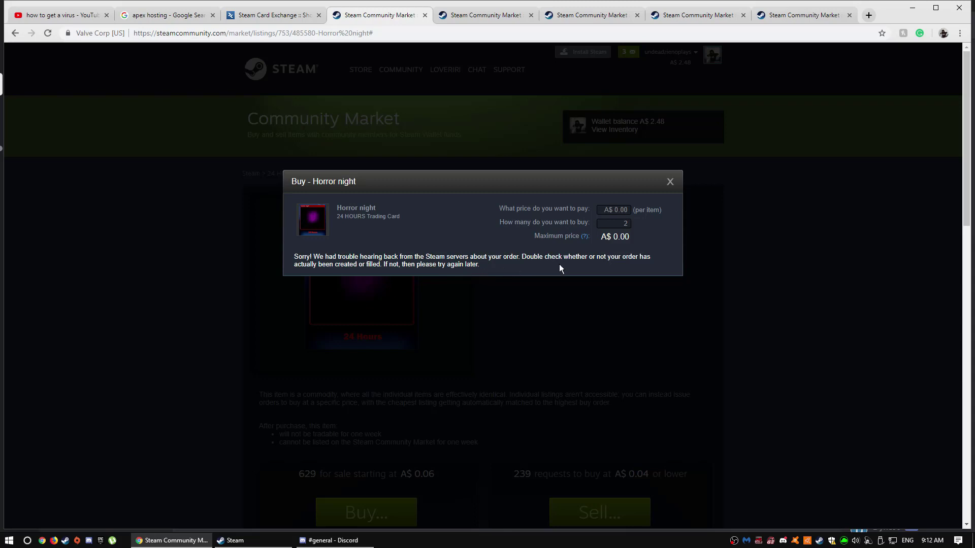
pyautogui.click(670, 182)
pyautogui.click(376, 512)
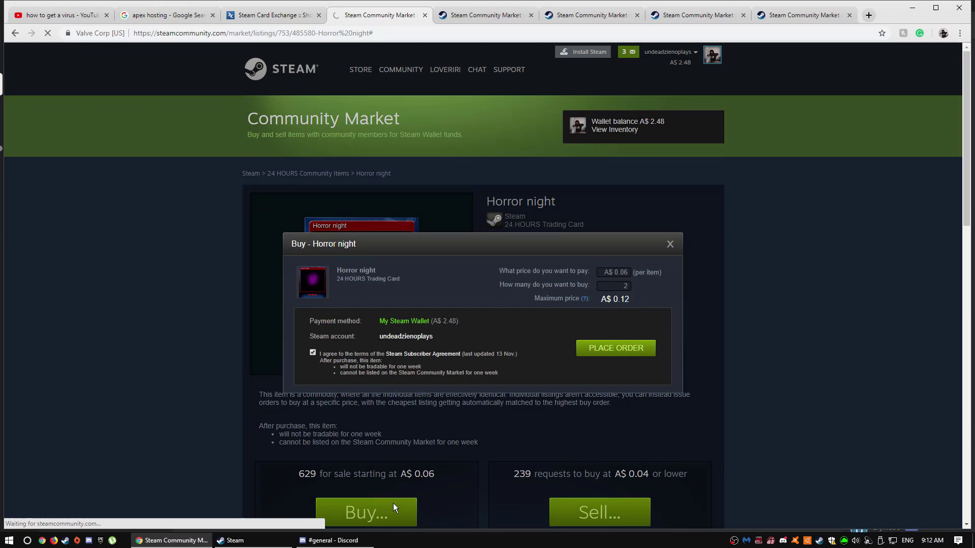
pyautogui.press('F5')
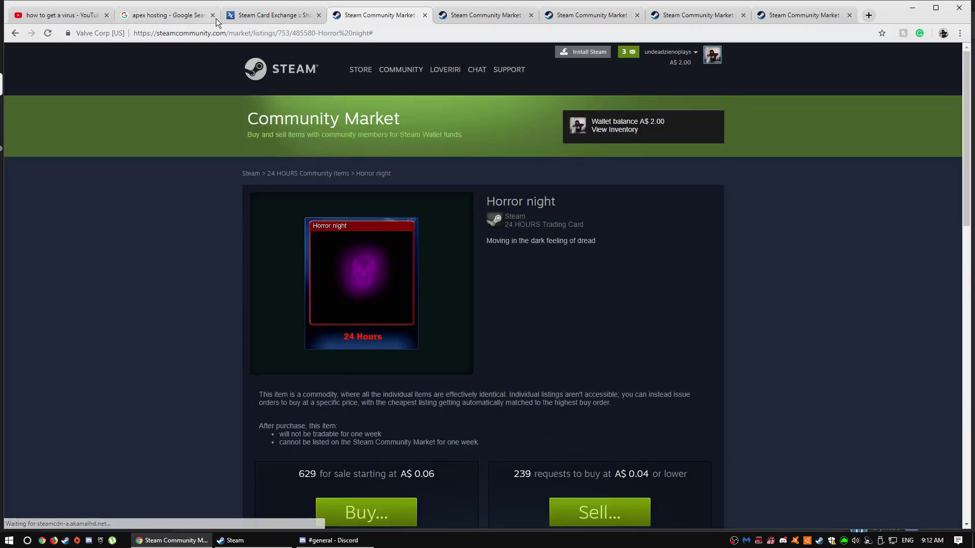
pyautogui.click(271, 15)
# Step: Open the Steam inventory from the profile menu
pyautogui.click(235, 540)
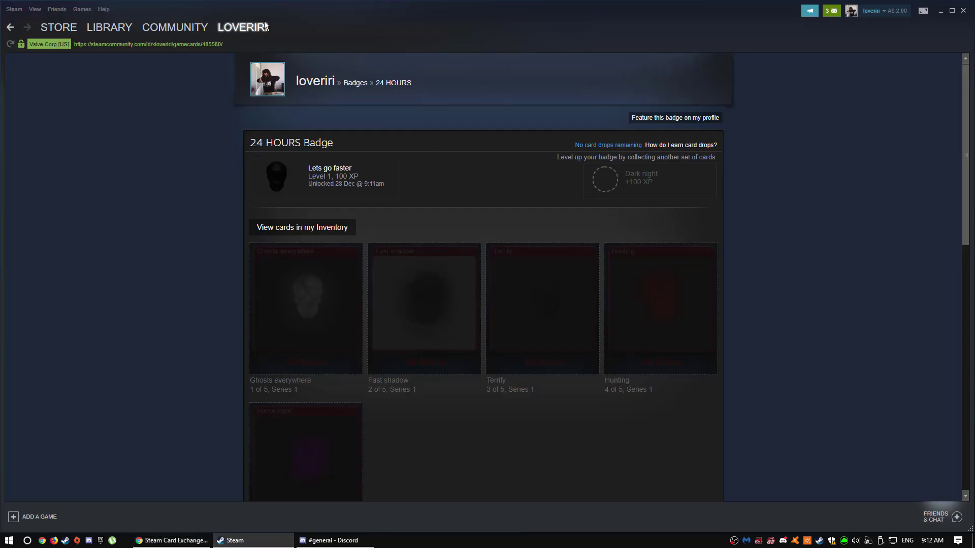
pyautogui.moveTo(244, 34)
pyautogui.click(234, 112)
# Step: Close the four finished market purchase tabs, keeping the Horror night listing open
pyautogui.click(173, 540)
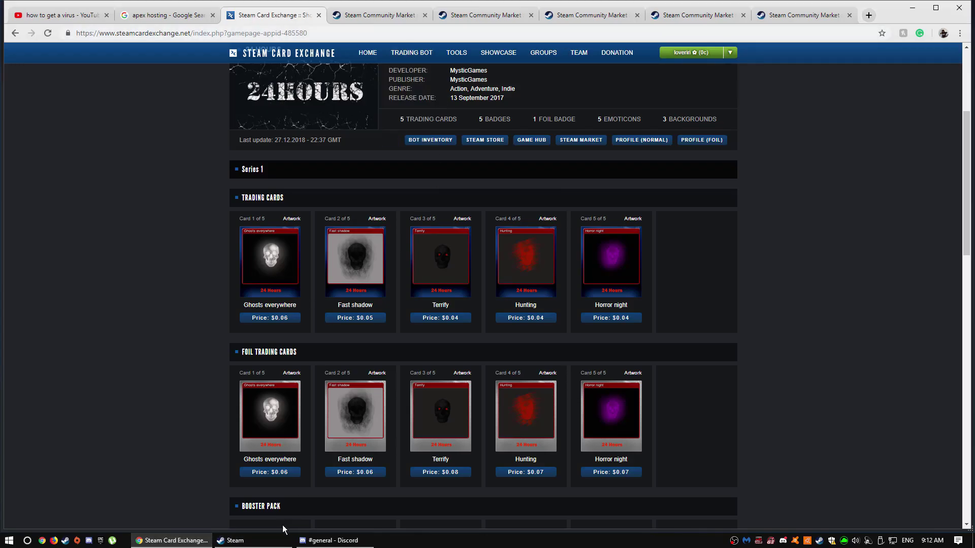
pyautogui.click(378, 14)
pyautogui.click(288, 20)
pyautogui.click(370, 18)
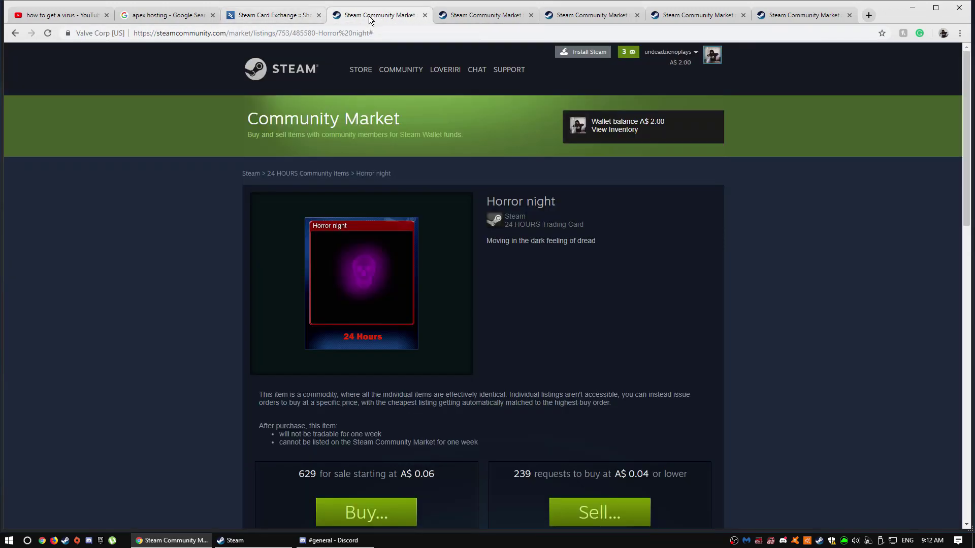
pyautogui.click(489, 16)
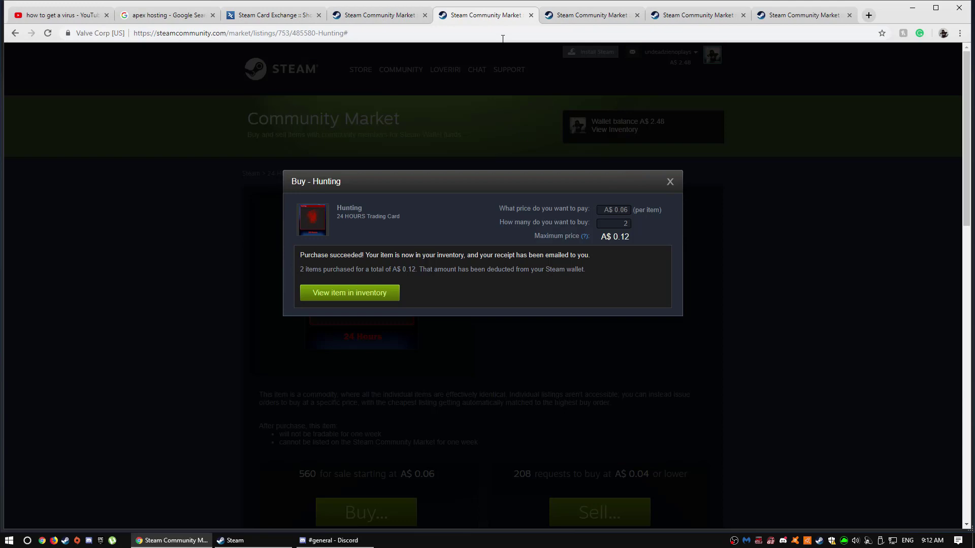
pyautogui.click(533, 17)
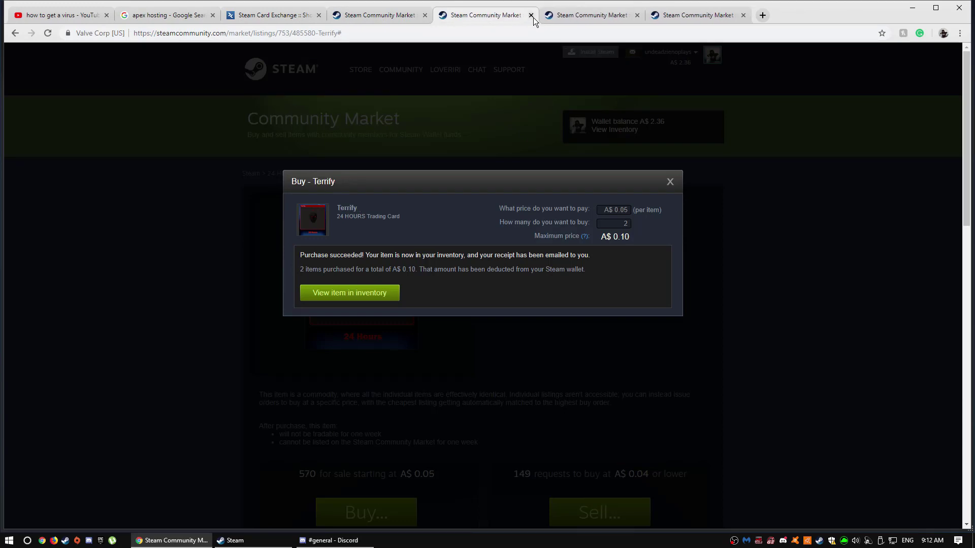
pyautogui.click(533, 17)
pyautogui.click(533, 18)
pyautogui.click(533, 17)
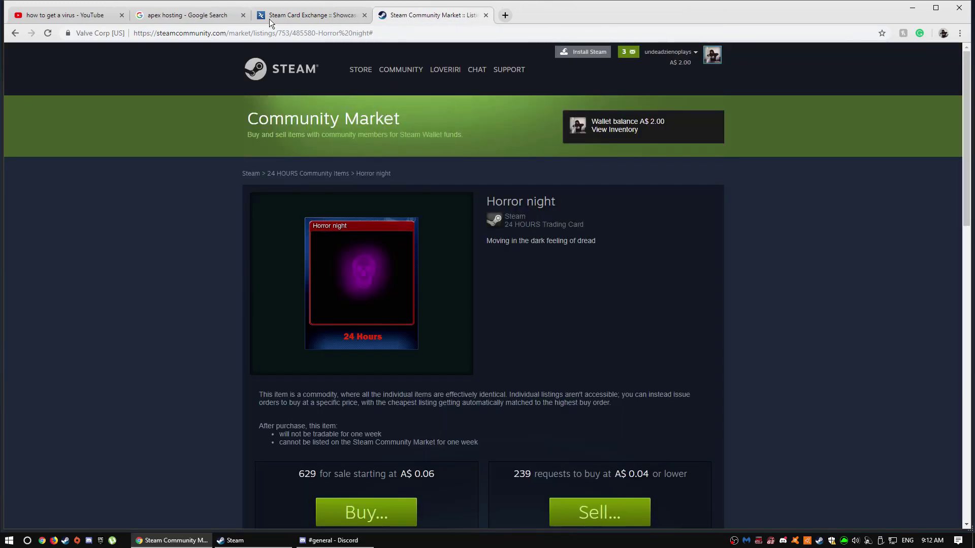
pyautogui.click(300, 19)
# Step: Scroll the Steam inventory to check the bought 24 HOURS cards
pyautogui.click(231, 541)
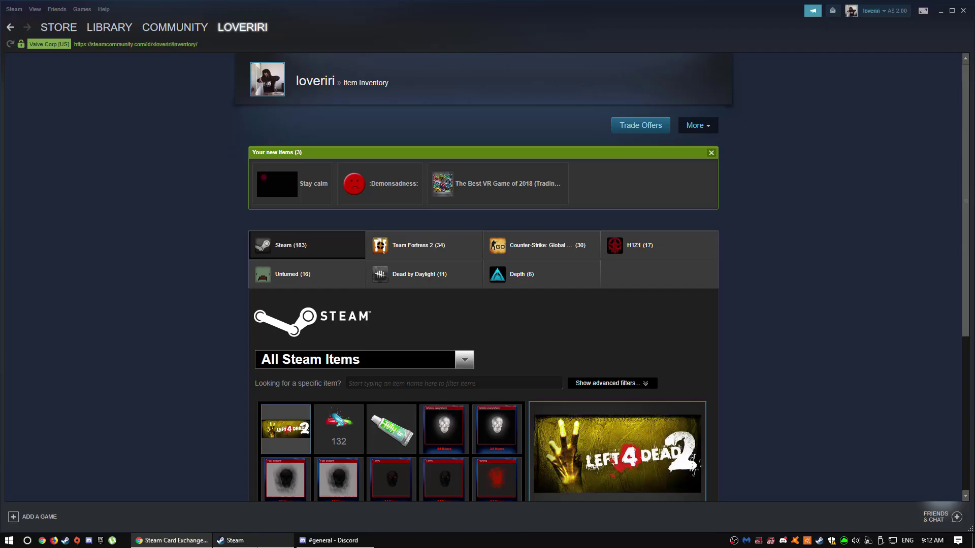
pyautogui.scroll(-5, 415, 251)
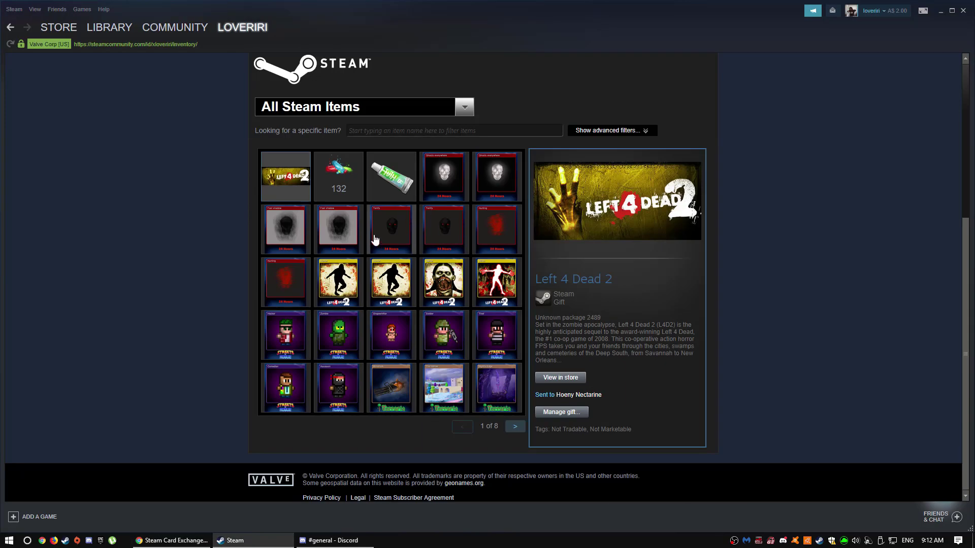
pyautogui.click(334, 540)
pyautogui.click(173, 540)
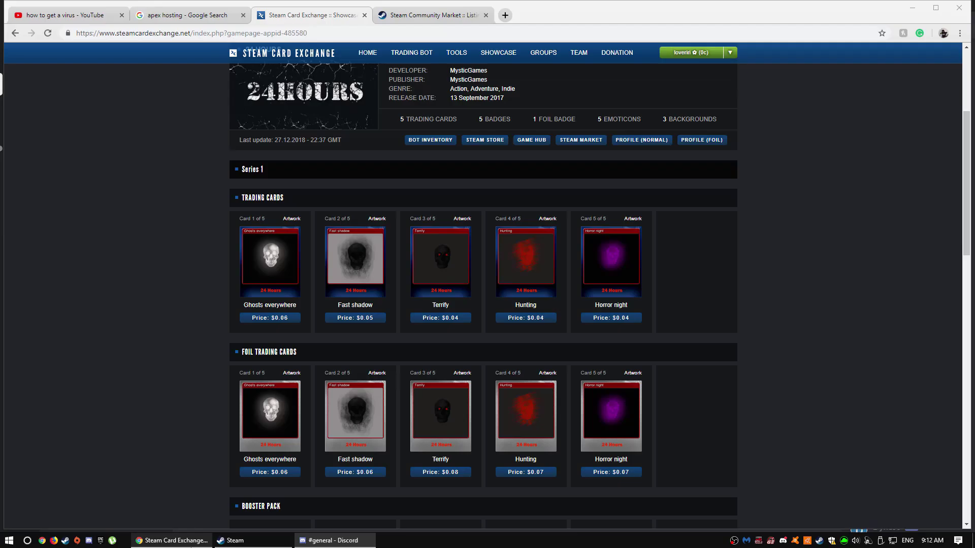
# Step: Buy two Horror night cards at A$ 0.06 each and close that market tab
pyautogui.click(399, 19)
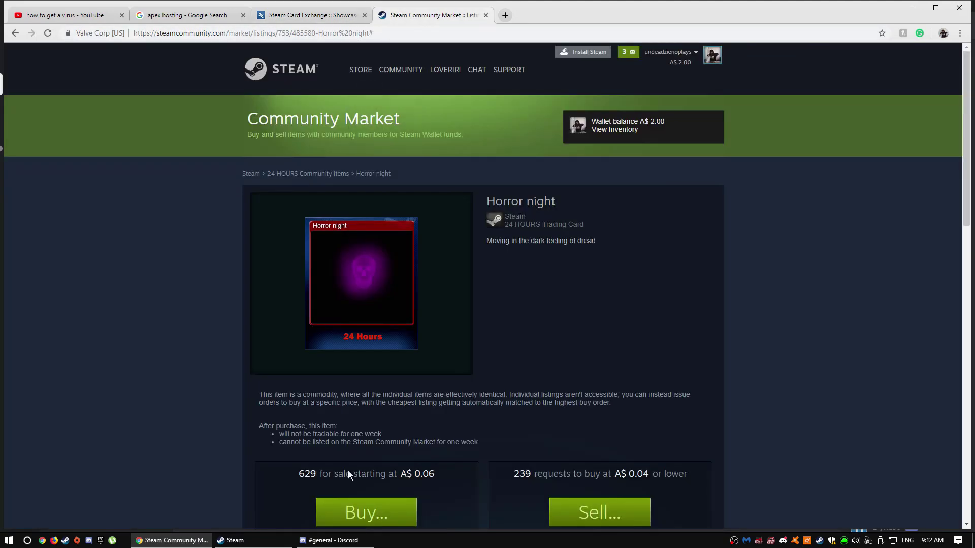
pyautogui.click(358, 512)
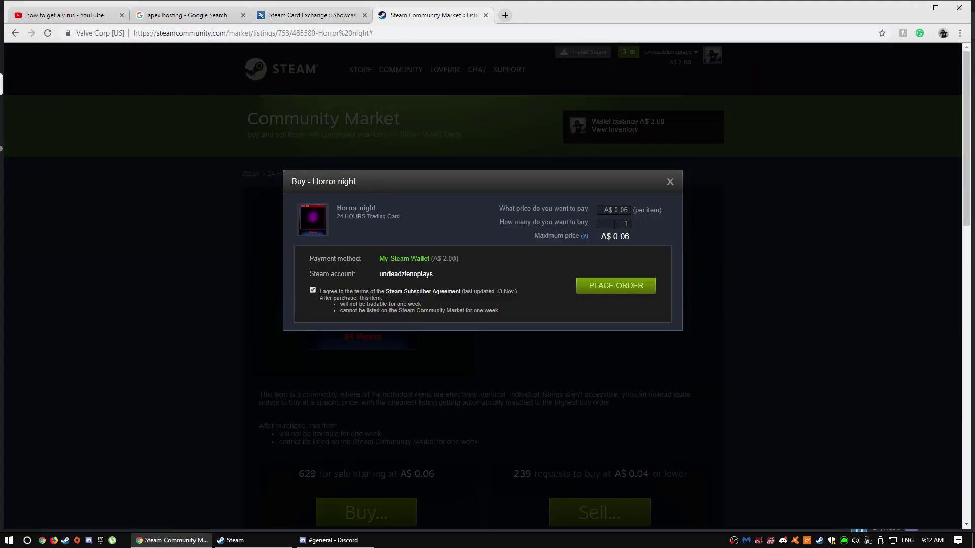
pyautogui.write('2')
pyautogui.click(623, 285)
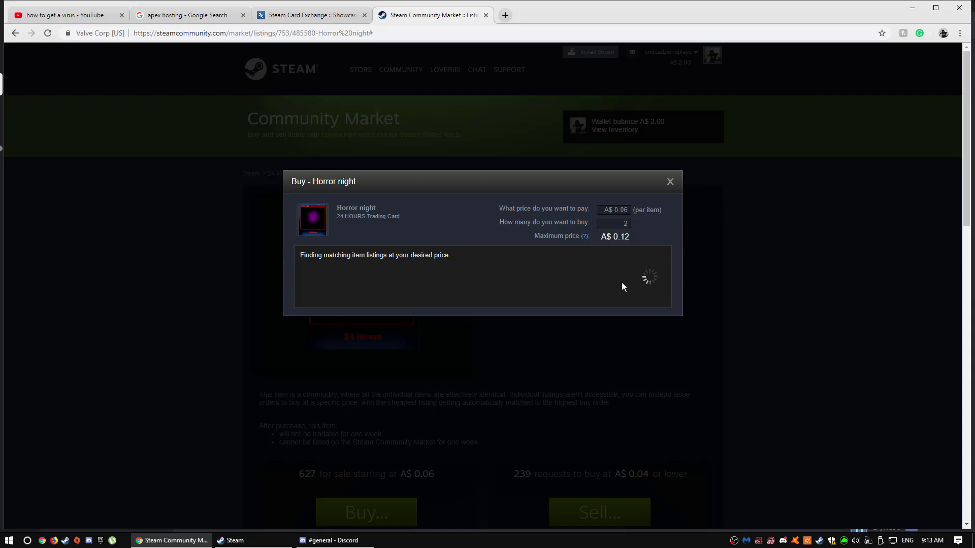
pyautogui.click(670, 182)
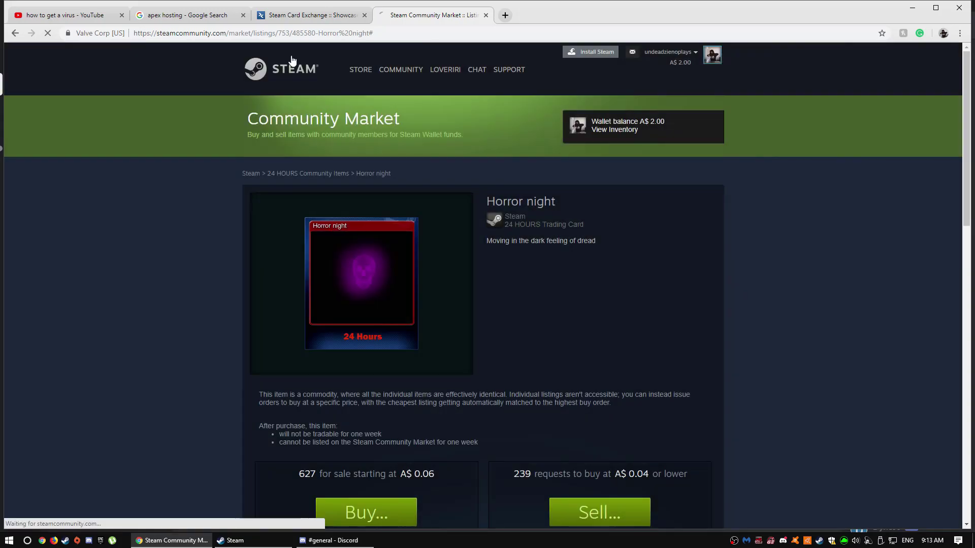
pyautogui.click(486, 15)
# Step: From Badges, craft the 24 HOURS badge to level 2, Dark night, 200 XP
pyautogui.click(234, 540)
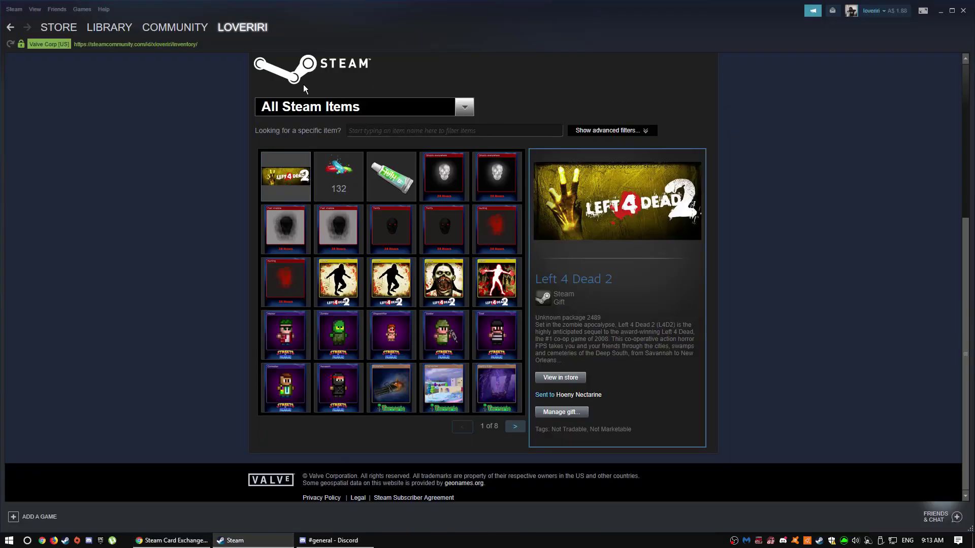
pyautogui.moveTo(244, 28)
pyautogui.click(239, 105)
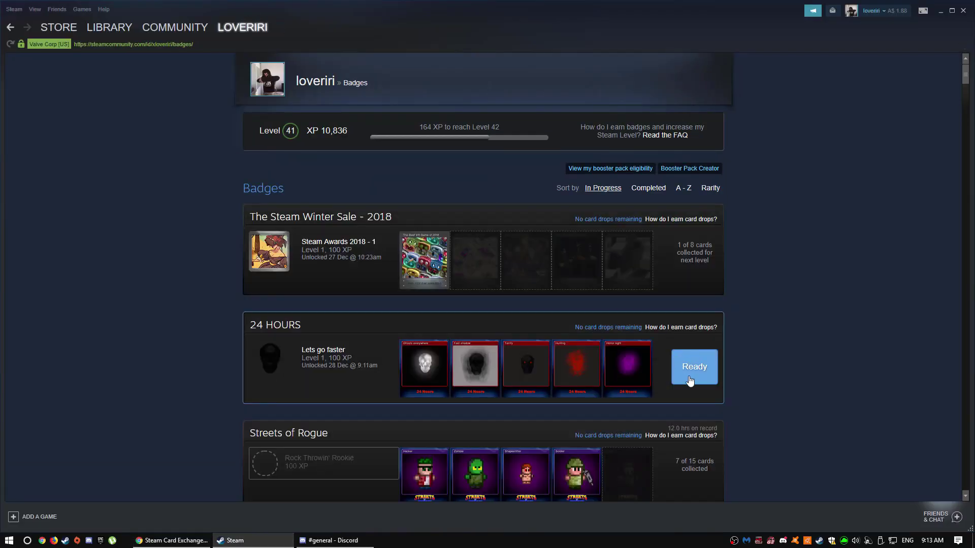
pyautogui.click(689, 379)
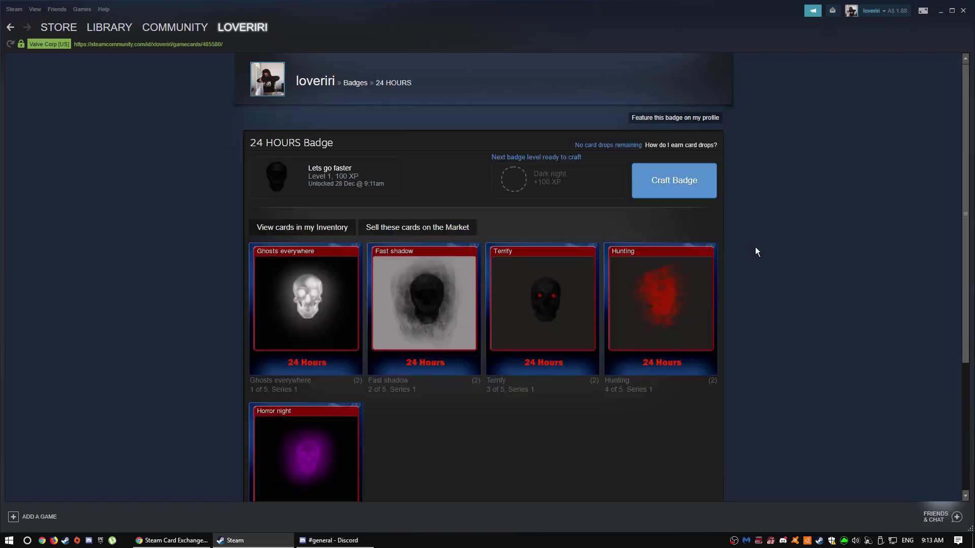
pyautogui.click(675, 189)
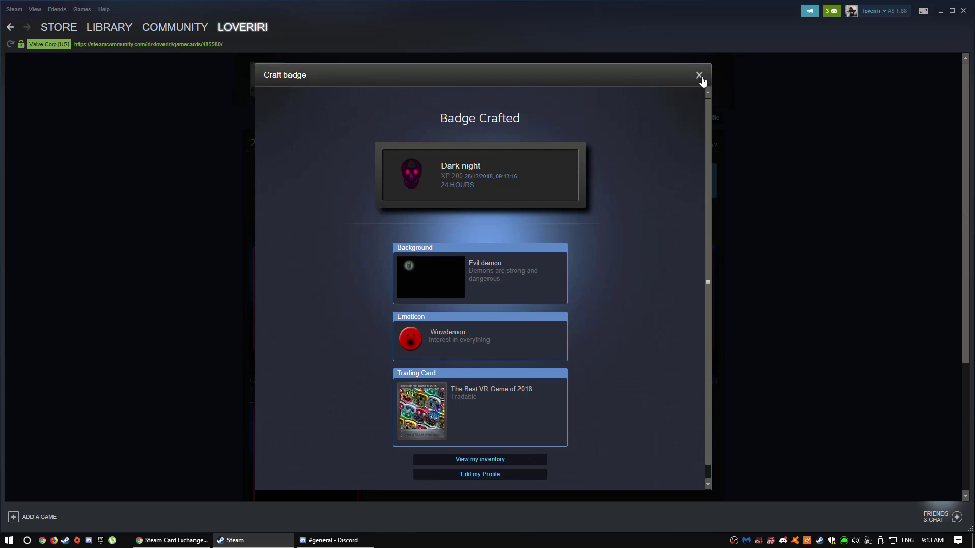
pyautogui.click(699, 75)
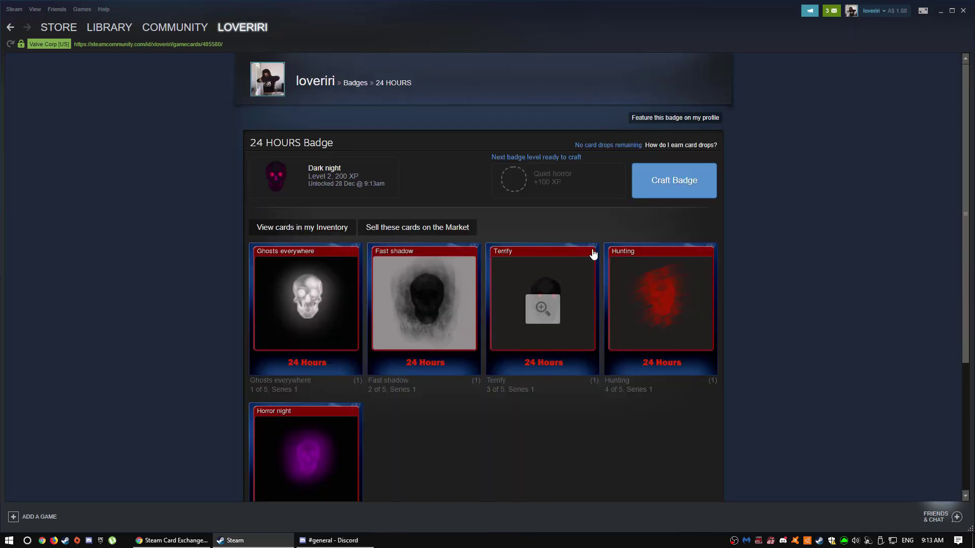
# Step: Craft 24 HOURS again to level 3, Quiet horror, 300 XP, reaching profile level 42
pyautogui.click(681, 183)
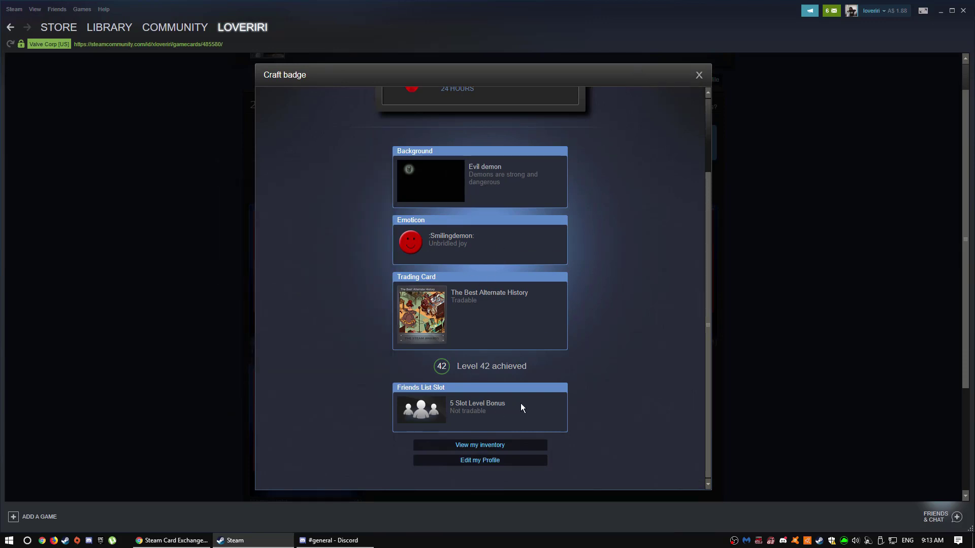
pyautogui.click(699, 74)
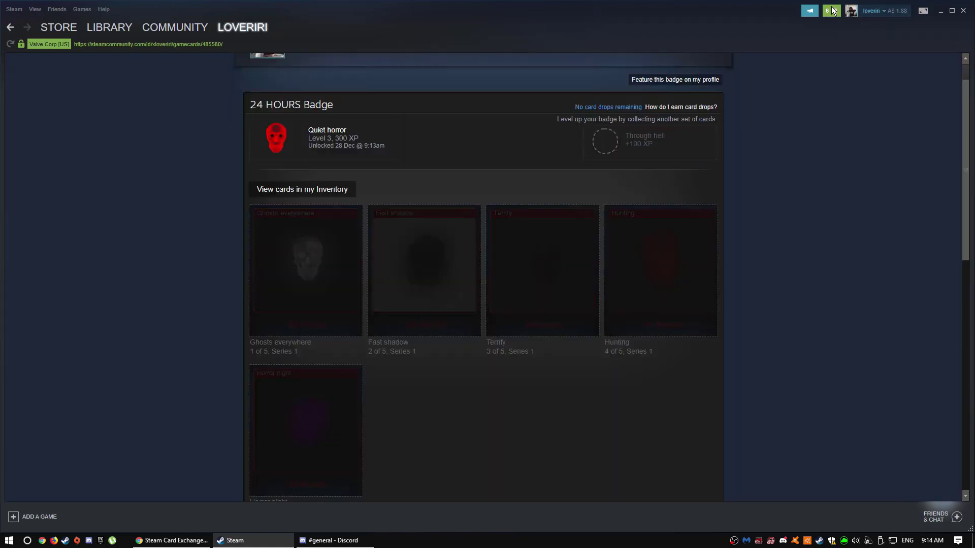
# Step: Open the inventory from notifications and page forward through the new items
pyautogui.click(832, 7)
pyautogui.click(760, 57)
pyautogui.scroll(-5, 532, 253)
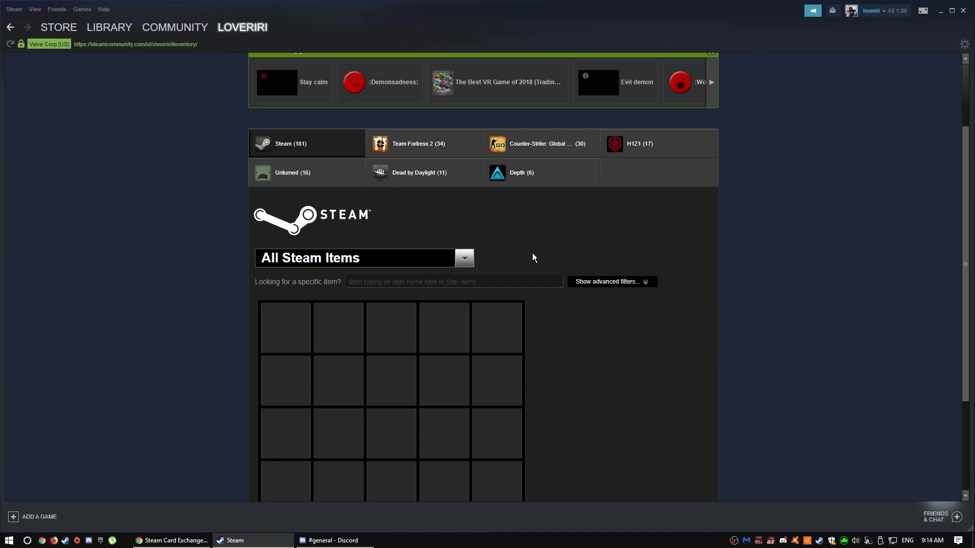
pyautogui.scroll(-1, 502, 316)
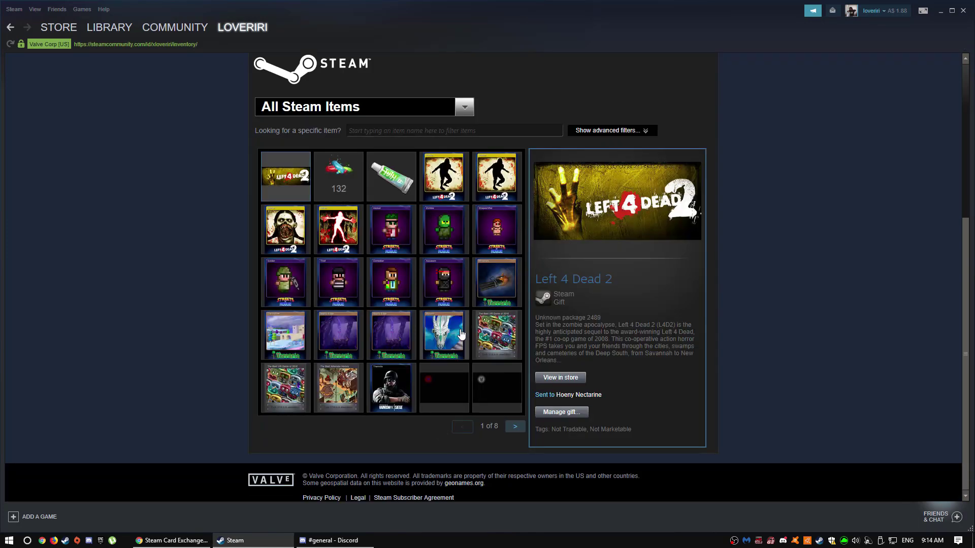
pyautogui.click(514, 429)
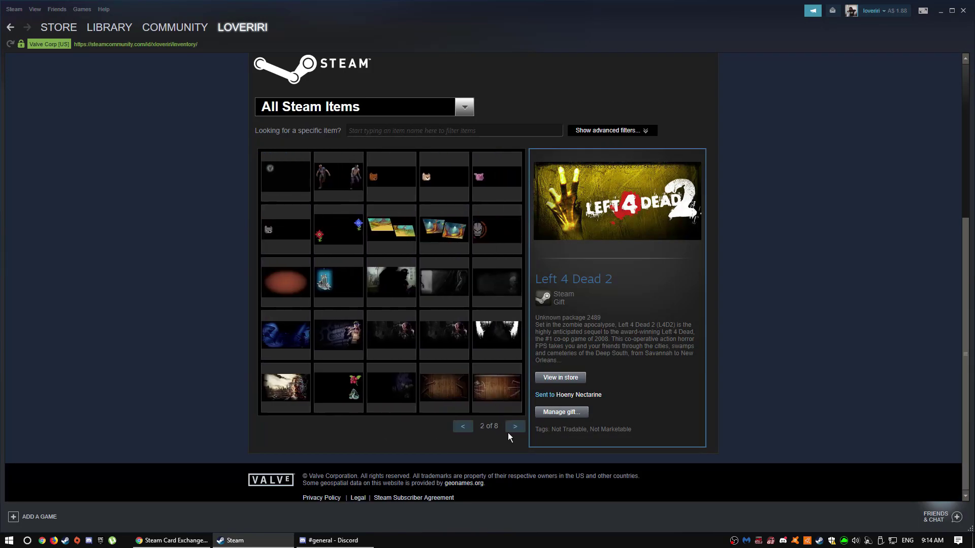
pyautogui.click(514, 429)
pyautogui.click(514, 429)
pyautogui.click(514, 429)
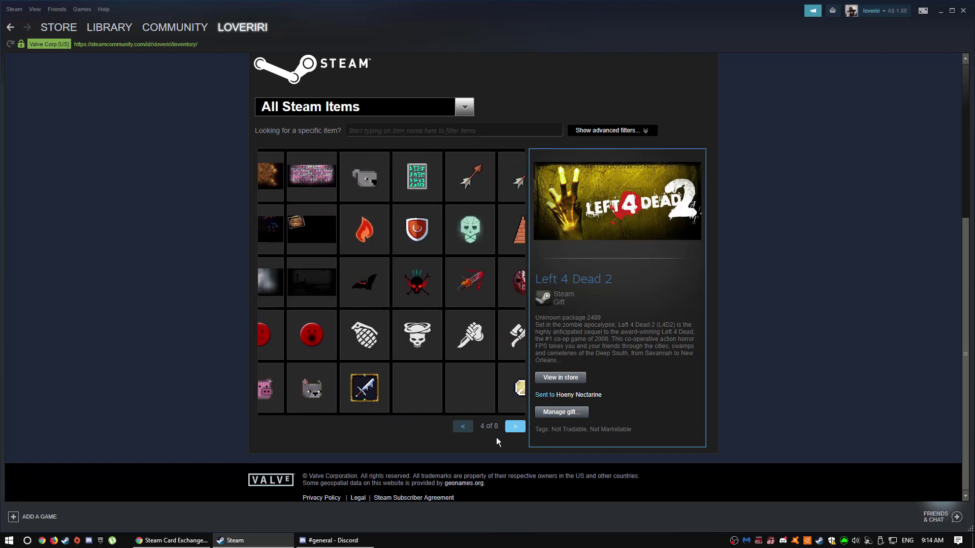
# Step: Inspect the :Wowdemon: emoticon and Evil demon background, then return to inventory page one
pyautogui.click(462, 425)
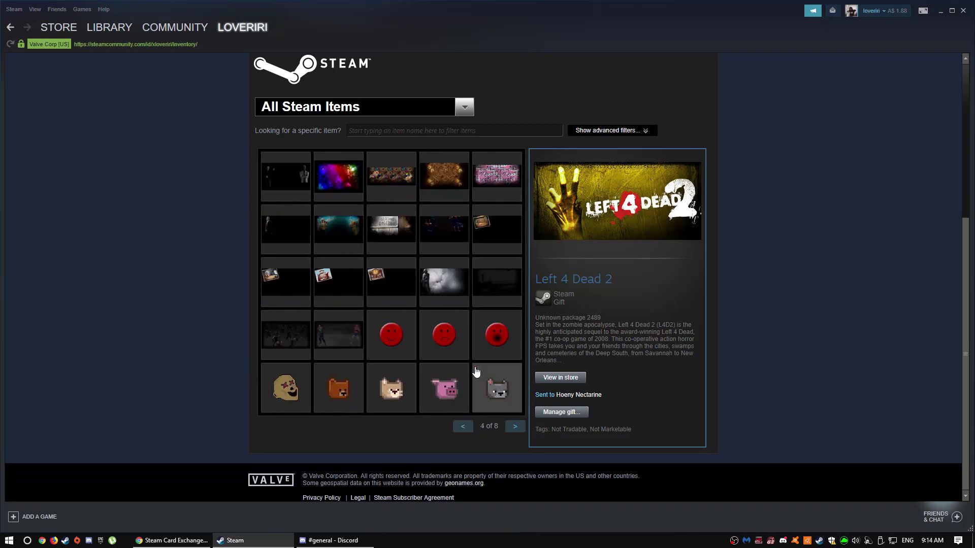
pyautogui.click(423, 358)
pyautogui.click(465, 362)
pyautogui.click(496, 349)
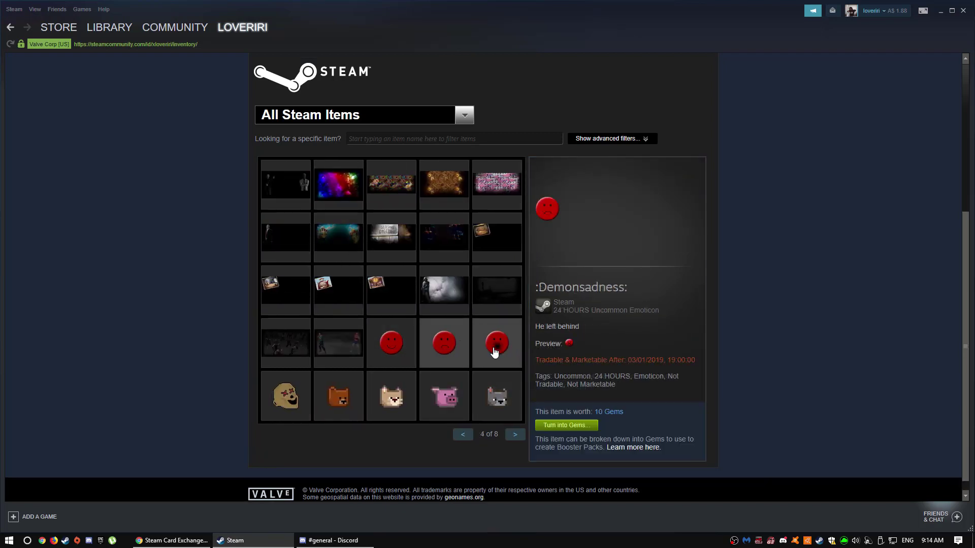
pyautogui.click(462, 436)
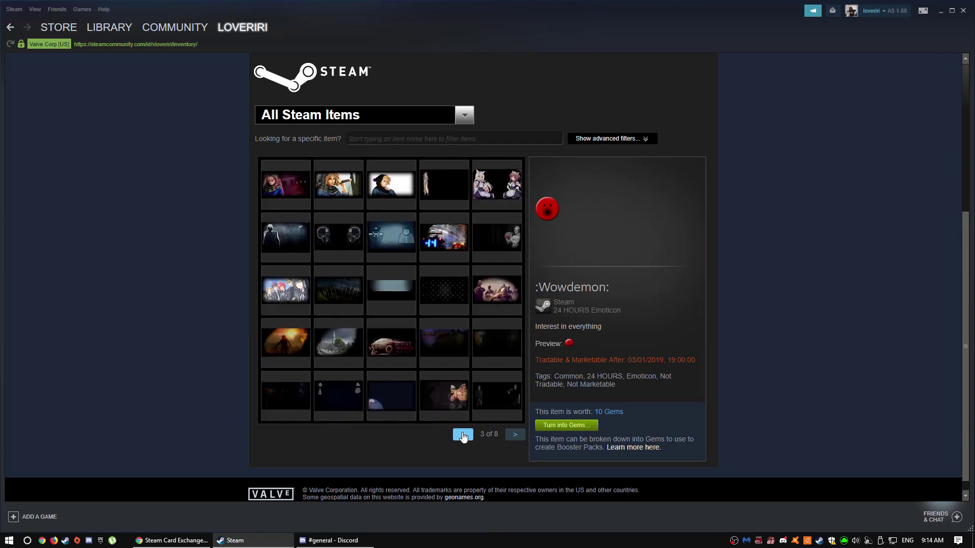
pyautogui.click(463, 435)
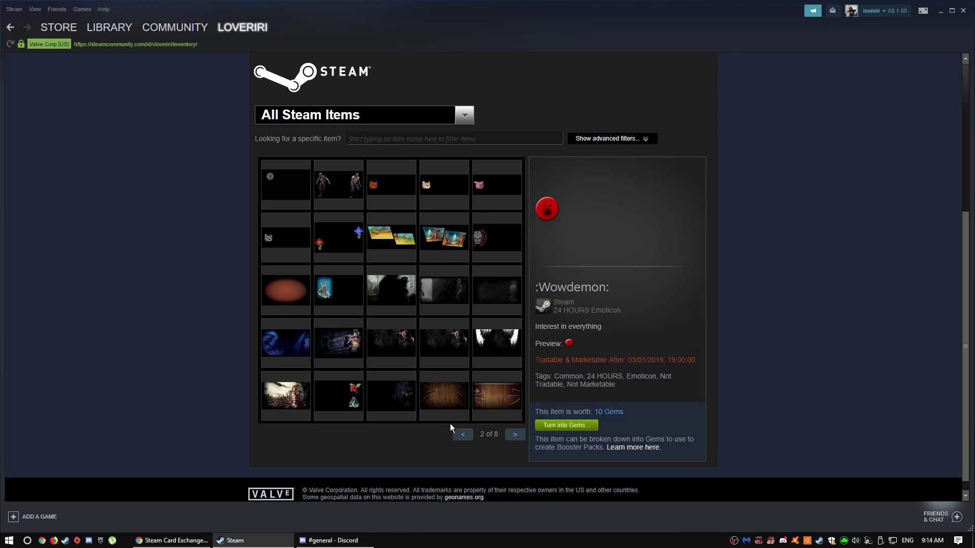
pyautogui.click(269, 172)
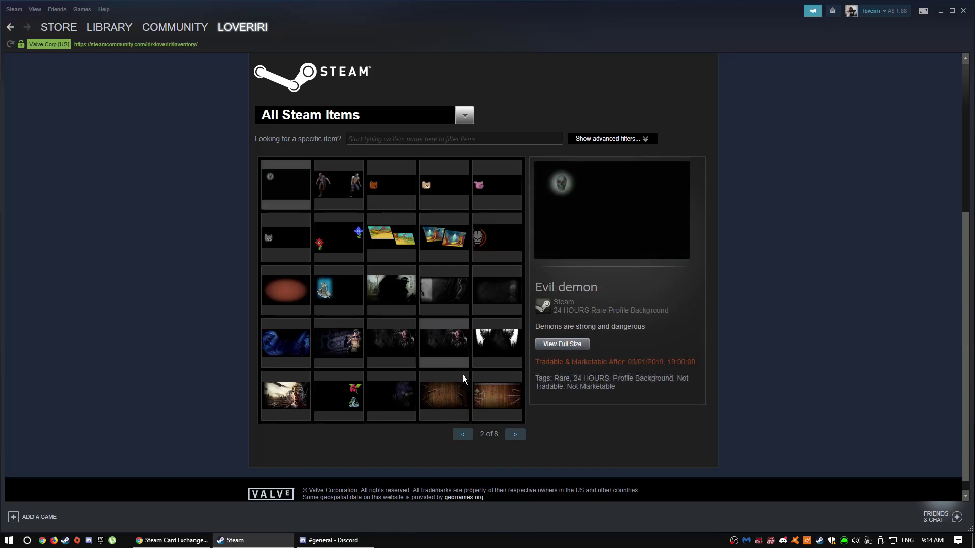
pyautogui.click(472, 436)
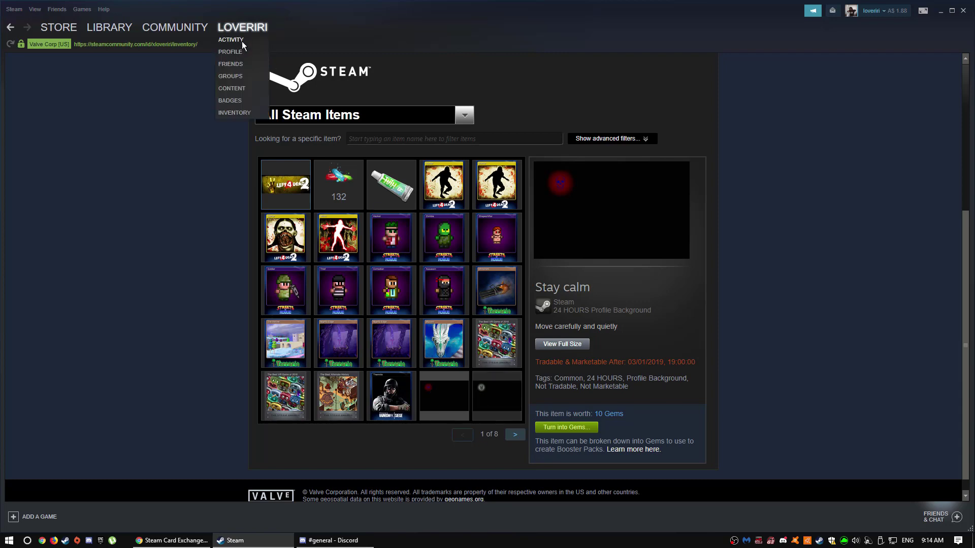
# Step: Go from the level 42 profile's badge list to the Steam Awards 2018 badge's card list
pyautogui.click(239, 51)
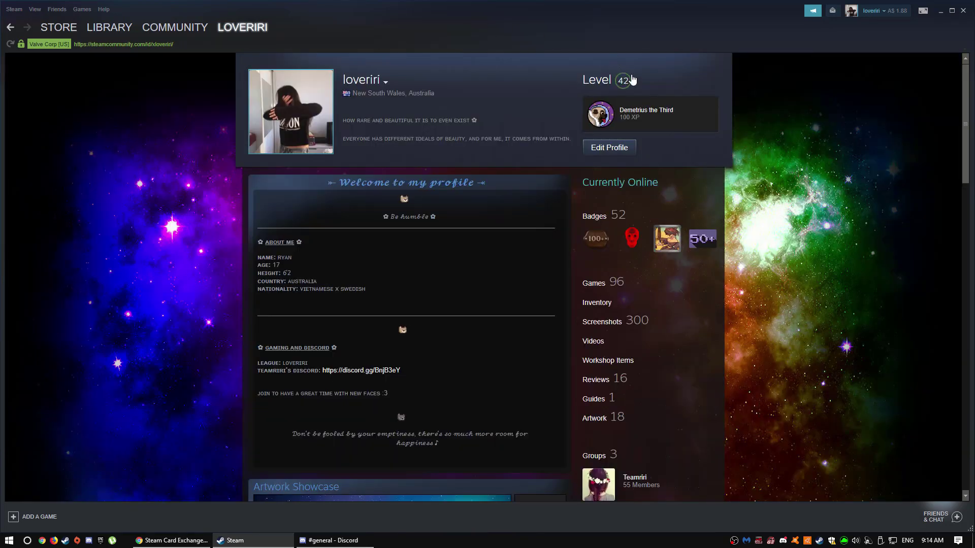
pyautogui.click(660, 81)
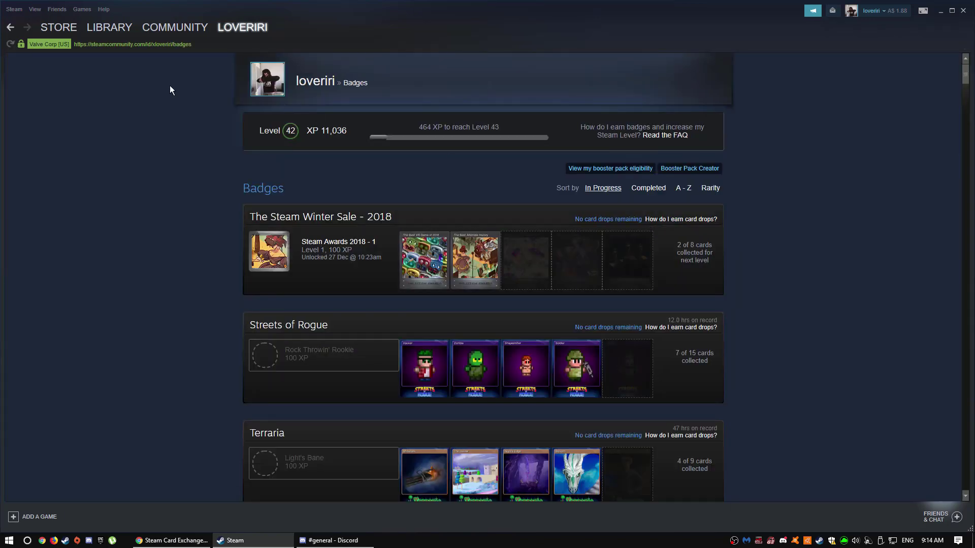
pyautogui.click(333, 244)
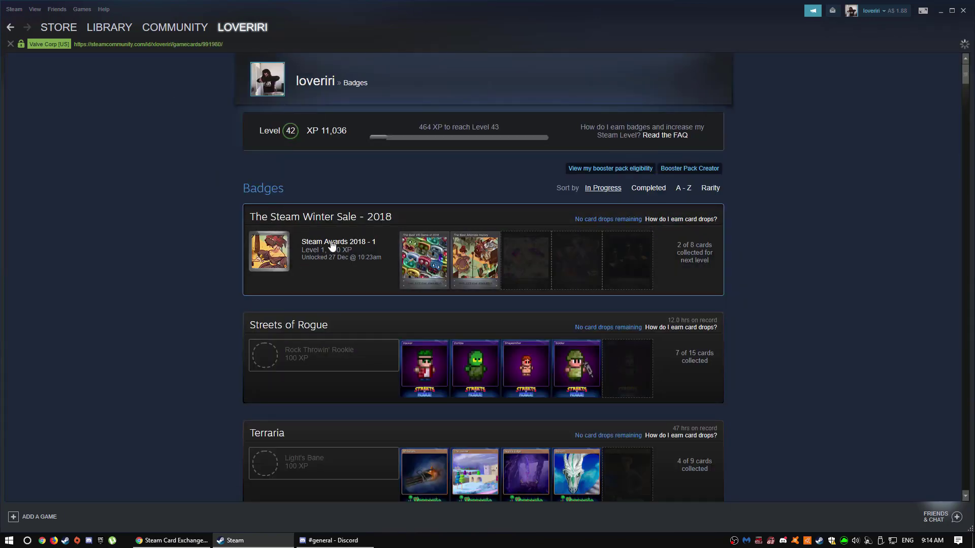
pyautogui.scroll(-10, 399, 301)
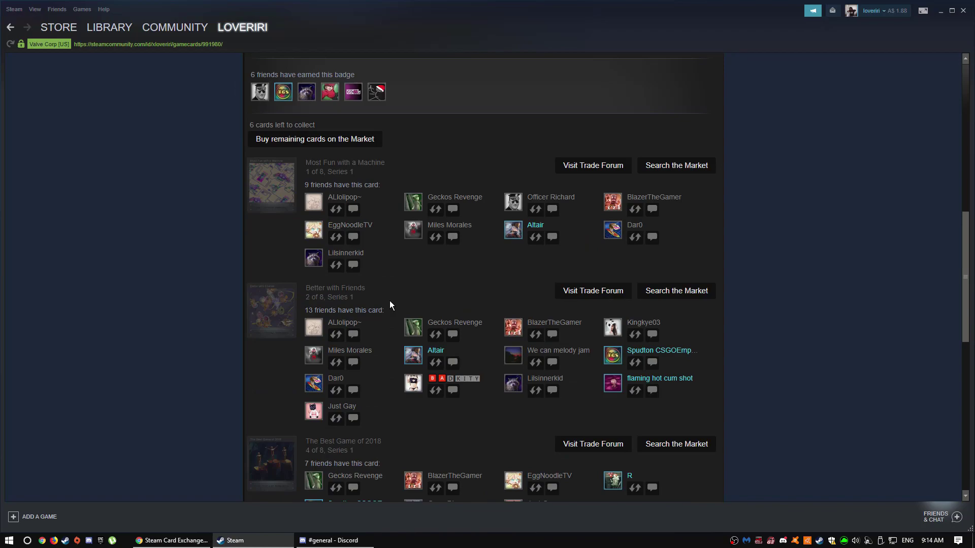
pyautogui.scroll(7, 424, 342)
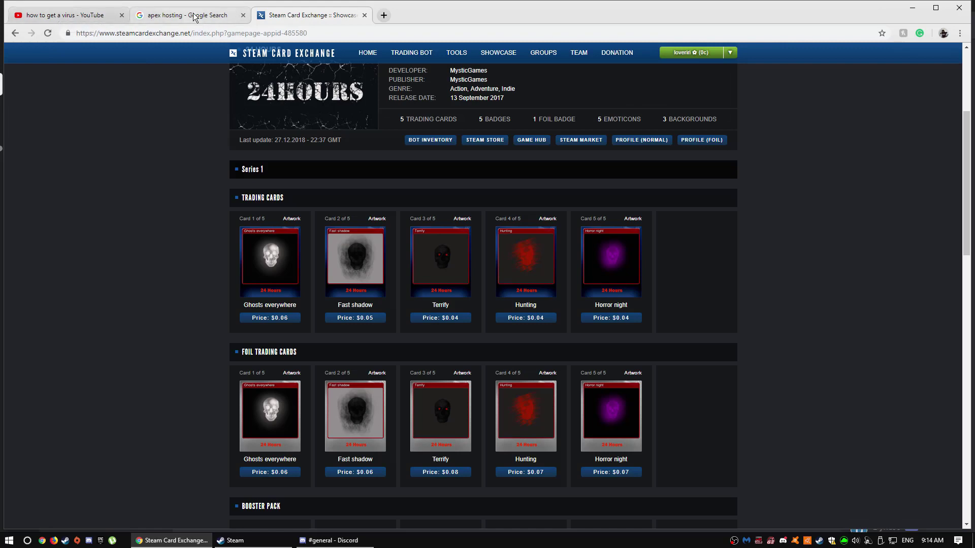
# Step: Return to the Steam Card Exchange tab and reload its home page
pyautogui.click(178, 15)
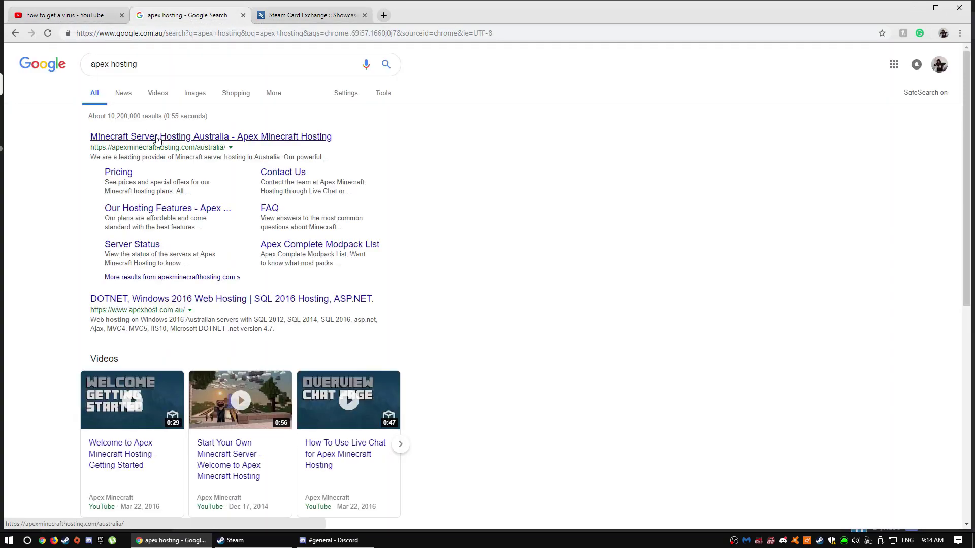
pyautogui.hotkey('ctrl', 'shift', 'Tab')
pyautogui.hotkey('ctrl', 'shift', 'Tab')
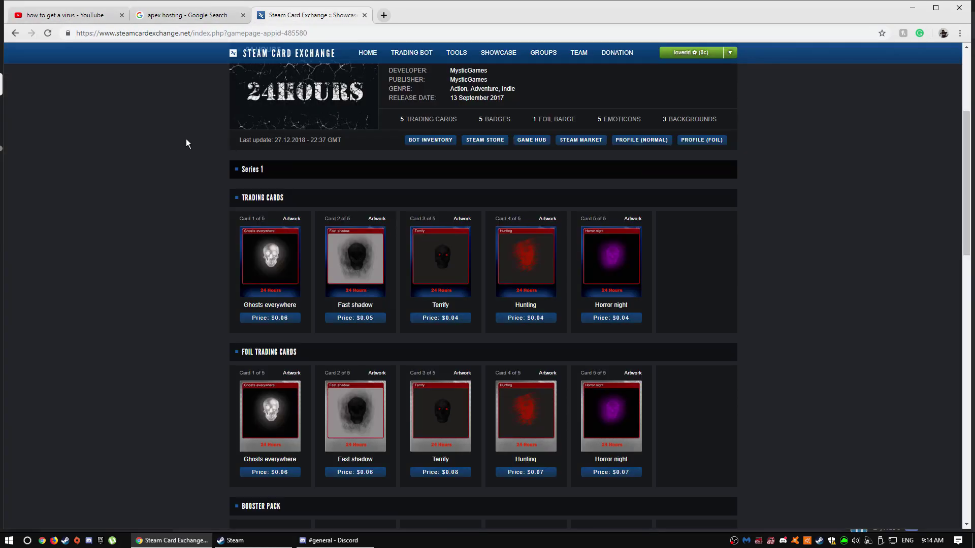
pyautogui.press('F5')
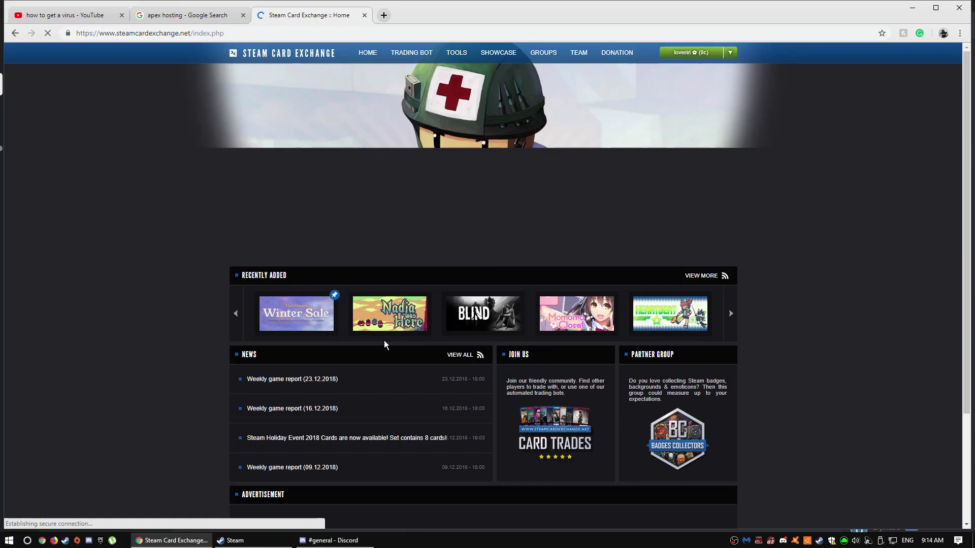
# Step: Open the Winter Sale set's showcase and scroll down to its badge levels
pyautogui.click(299, 317)
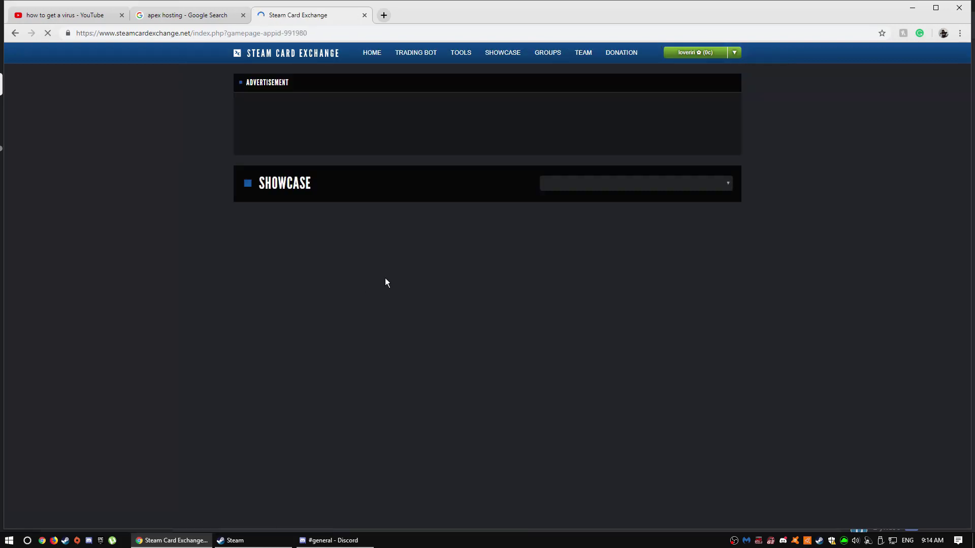
pyautogui.scroll(-20, 580, 297)
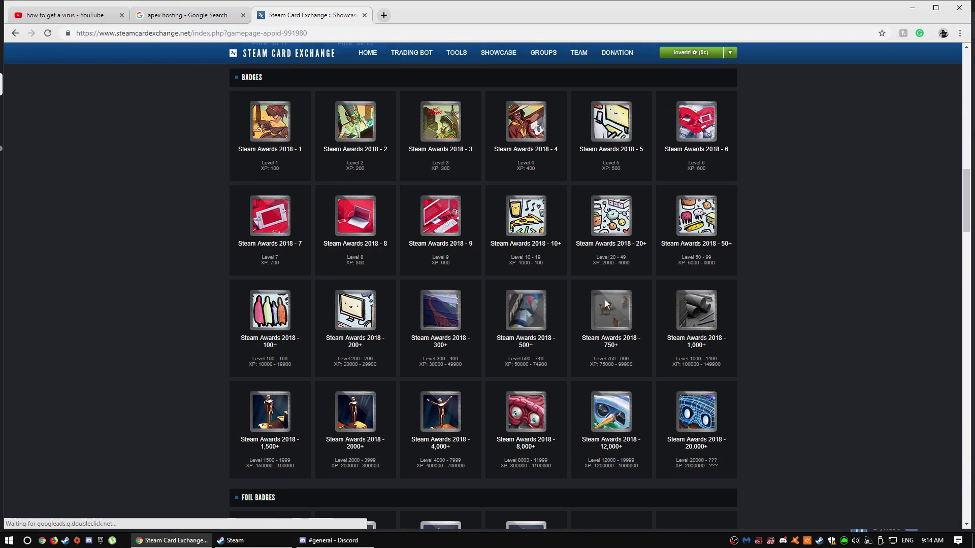
pyautogui.scroll(-2, 697, 394)
pyautogui.moveTo(676, 304)
pyautogui.mouseDown()
pyautogui.moveTo(747, 301)
pyautogui.moveTo(722, 316)
pyautogui.moveTo(583, 287)
pyautogui.moveTo(659, 273)
pyautogui.mouseUp()
pyautogui.click(721, 314)
# Step: Select the Steam Awards 2018 - 20,000+ badge title together with its Level and XP
pyautogui.scroll(5, 763, 254)
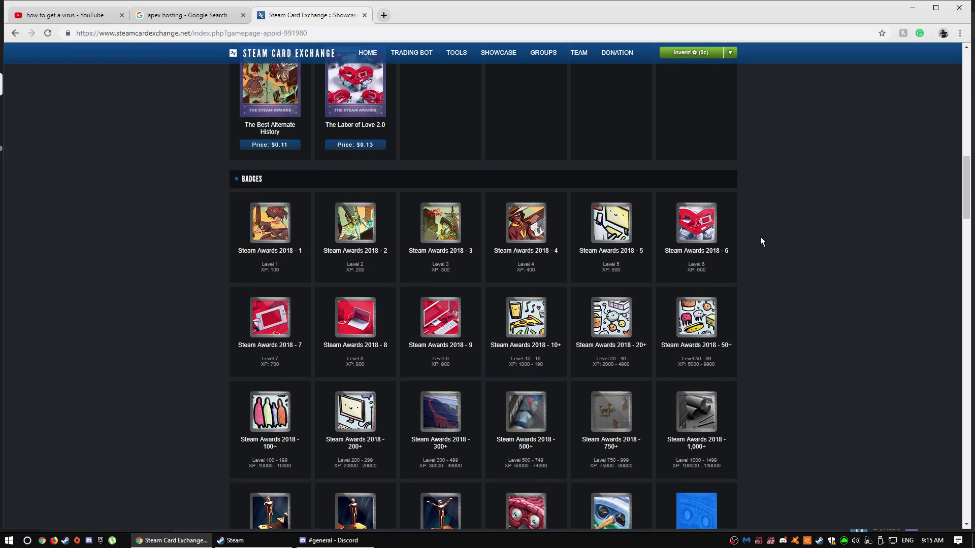
pyautogui.scroll(-6, 760, 236)
pyautogui.moveTo(726, 216); pyautogui.dragTo(678, 194)
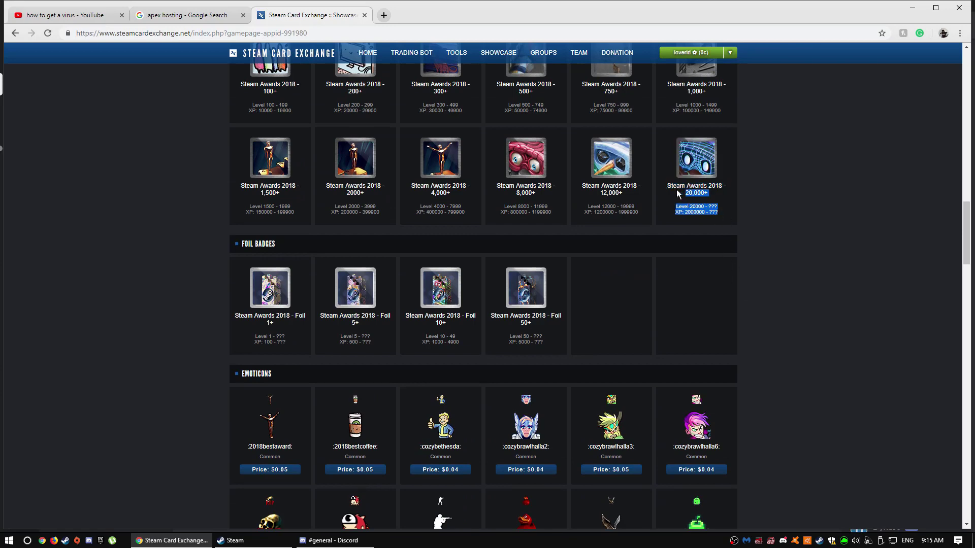
pyautogui.click(728, 216)
pyautogui.tripleClick(657, 187)
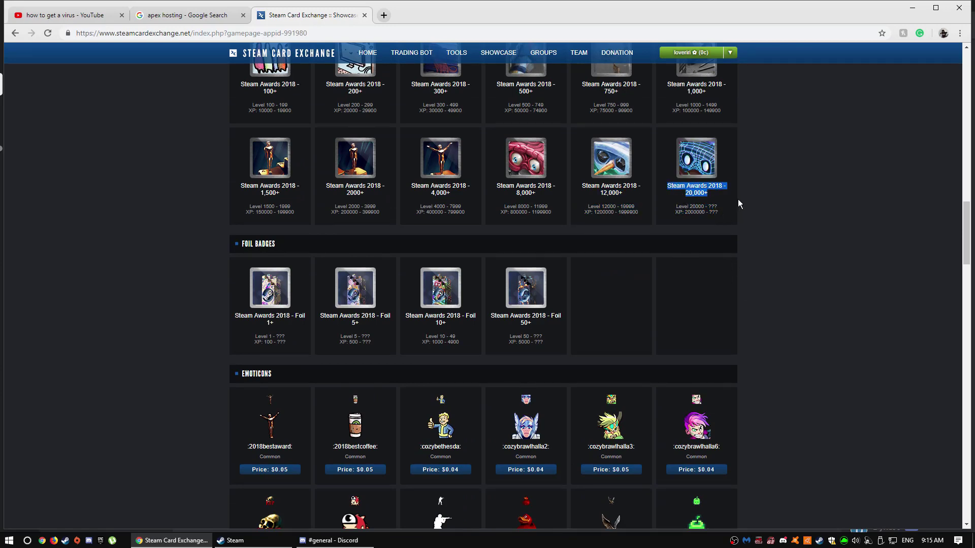
pyautogui.moveTo(739, 203)
pyautogui.mouseDown()
pyautogui.moveTo(729, 214)
pyautogui.moveTo(774, 205)
pyautogui.mouseUp()
pyautogui.scroll(-5, 809, 214)
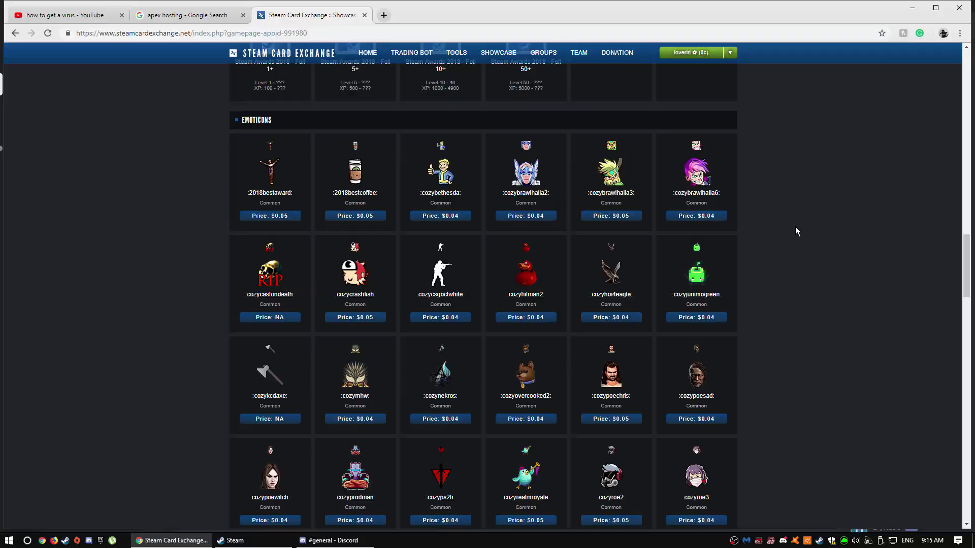
# Step: Switch back to the Steam profile showing Level 42 and 52 badges
pyautogui.hotkey('alt', 'Tab')
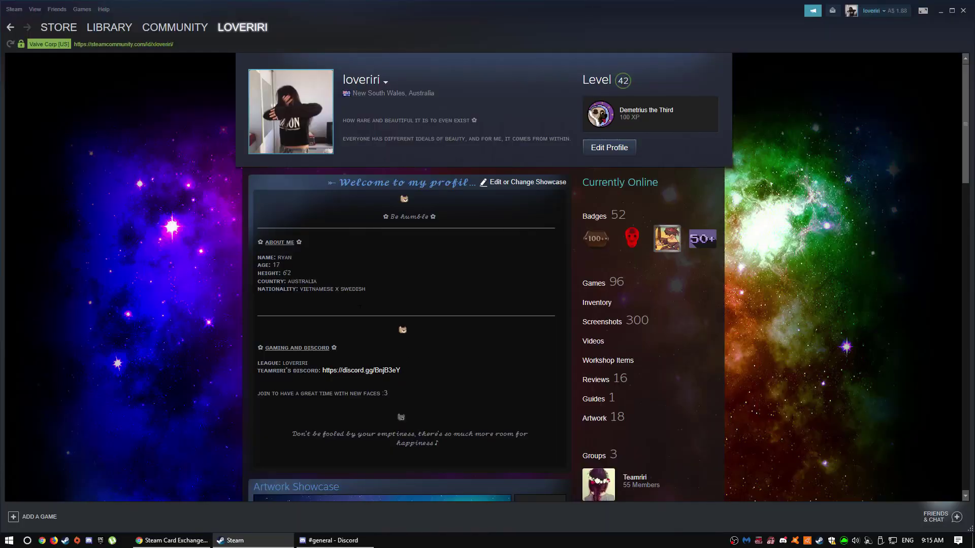